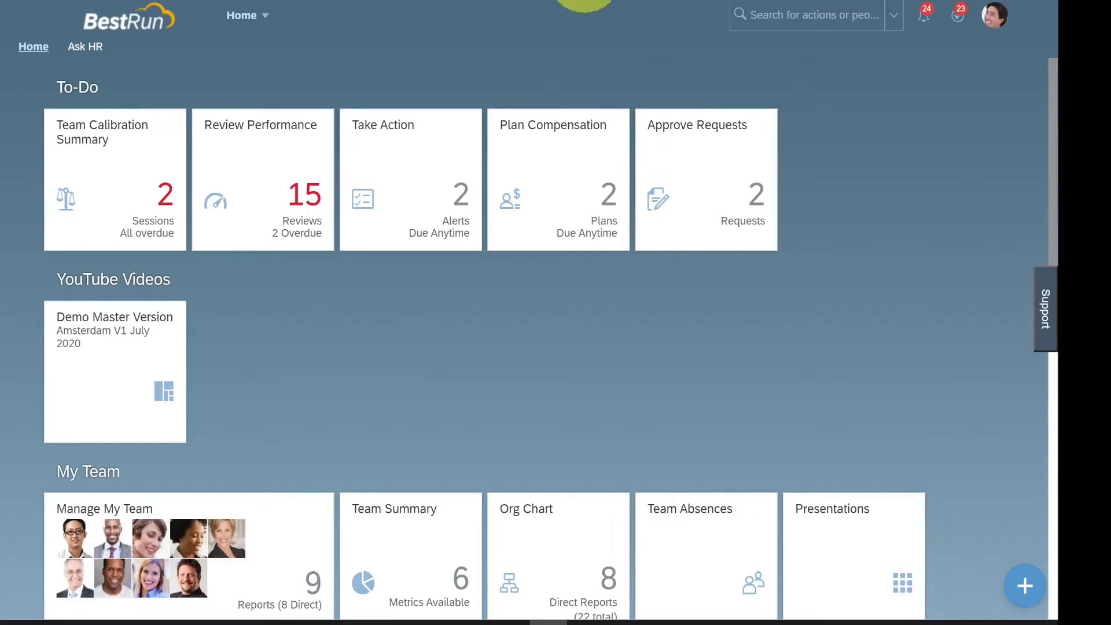
- Set the start page shown after login to Admin Center in the personal settings and save it
left_click(995, 30)
left_click(931, 99)
left_click(996, 27)
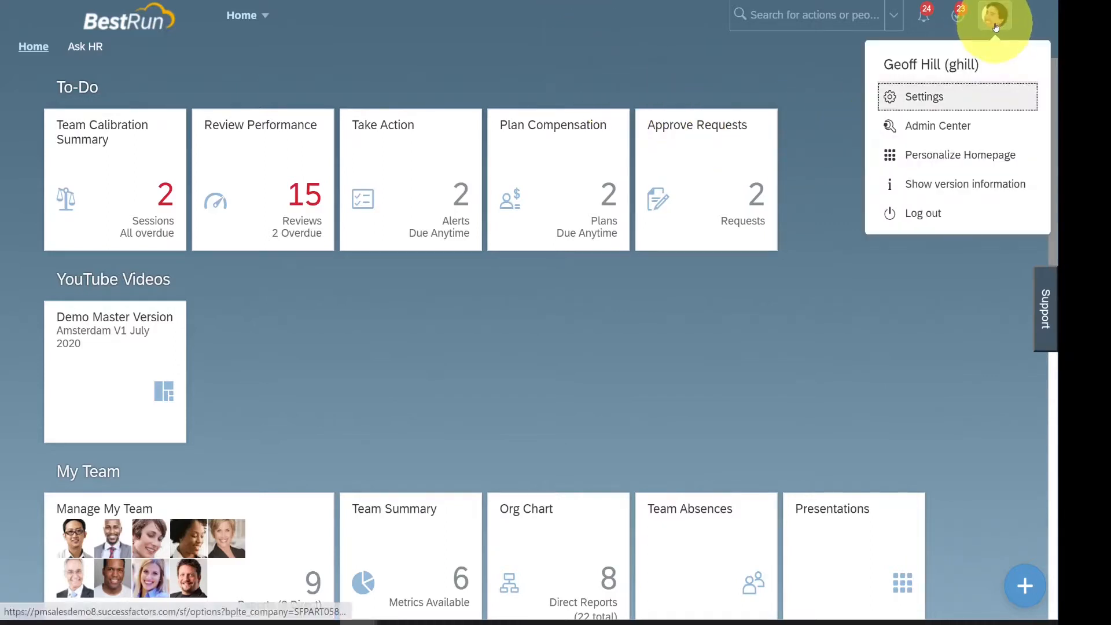
left_click(933, 97)
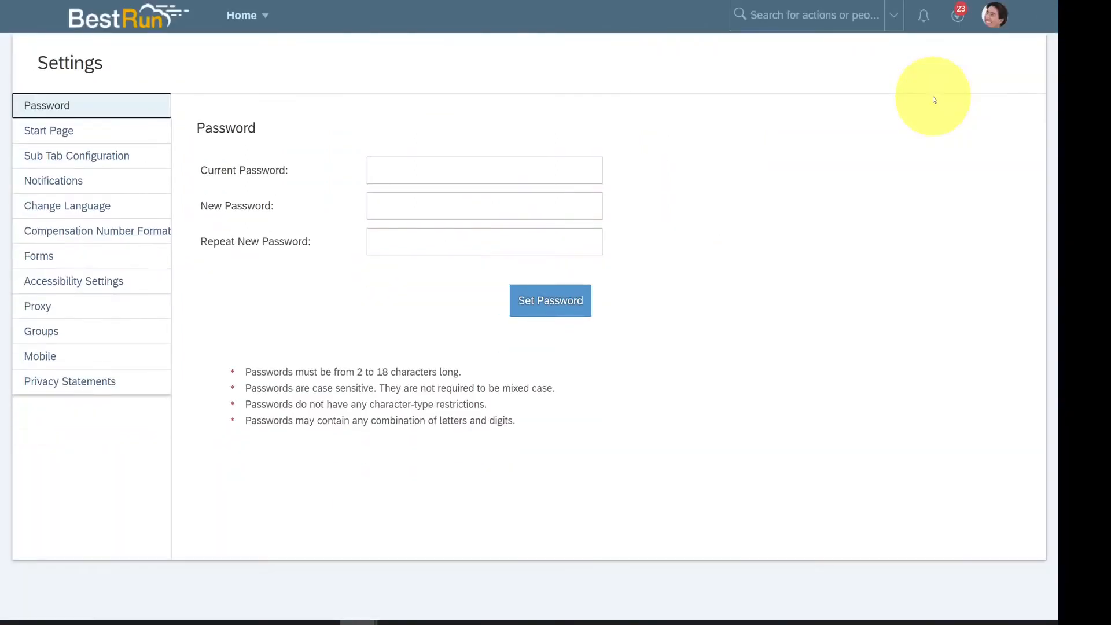
left_click(49, 137)
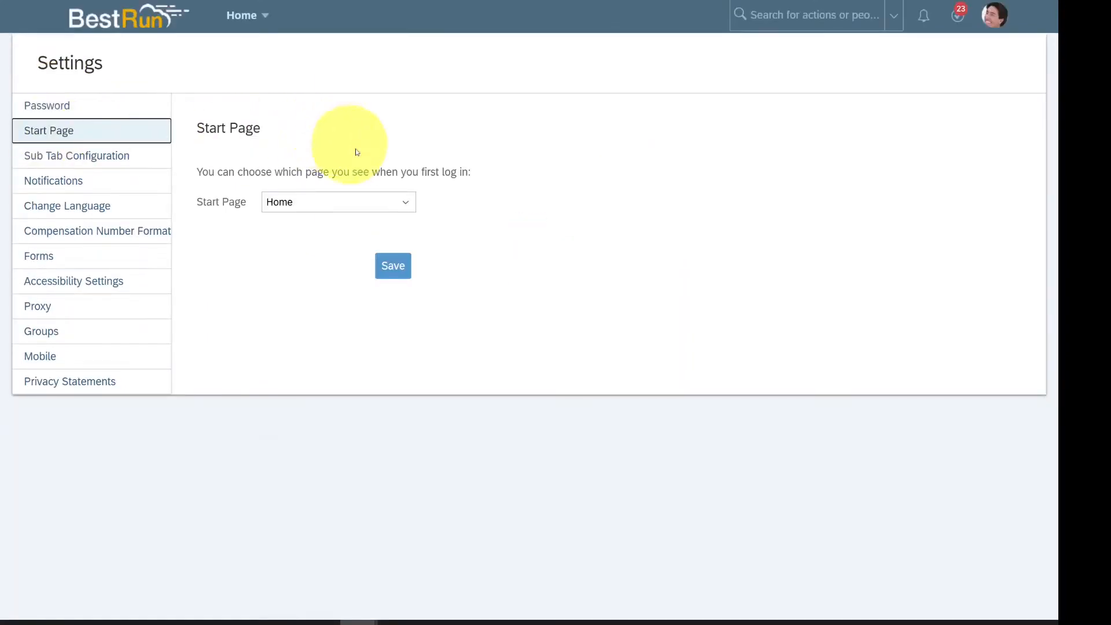
left_click(405, 202)
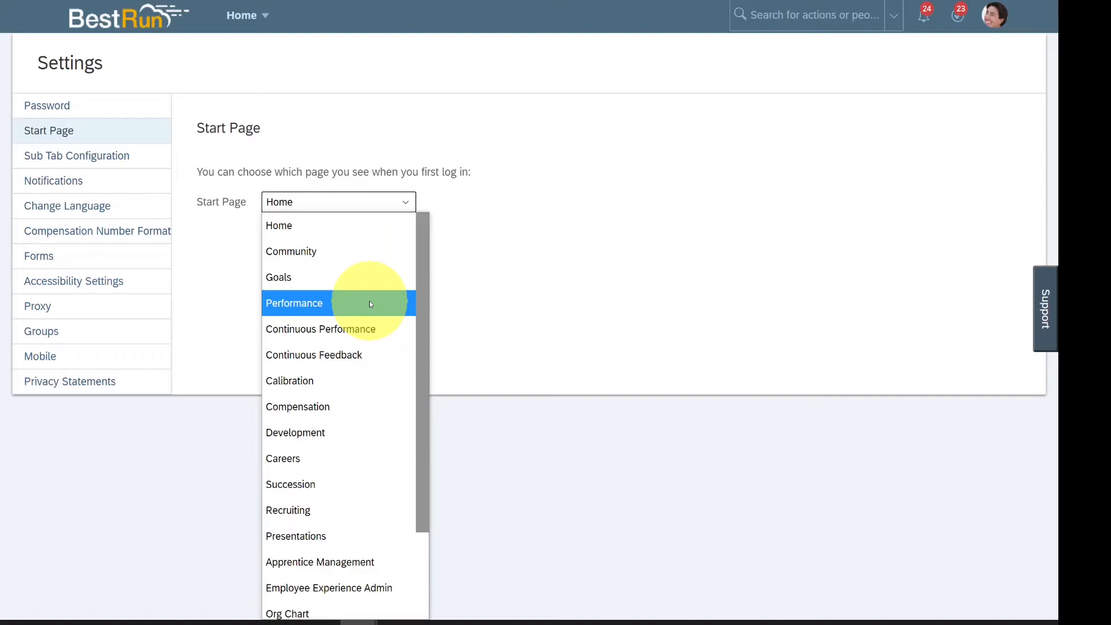
scroll(371, 330, "down", 2)
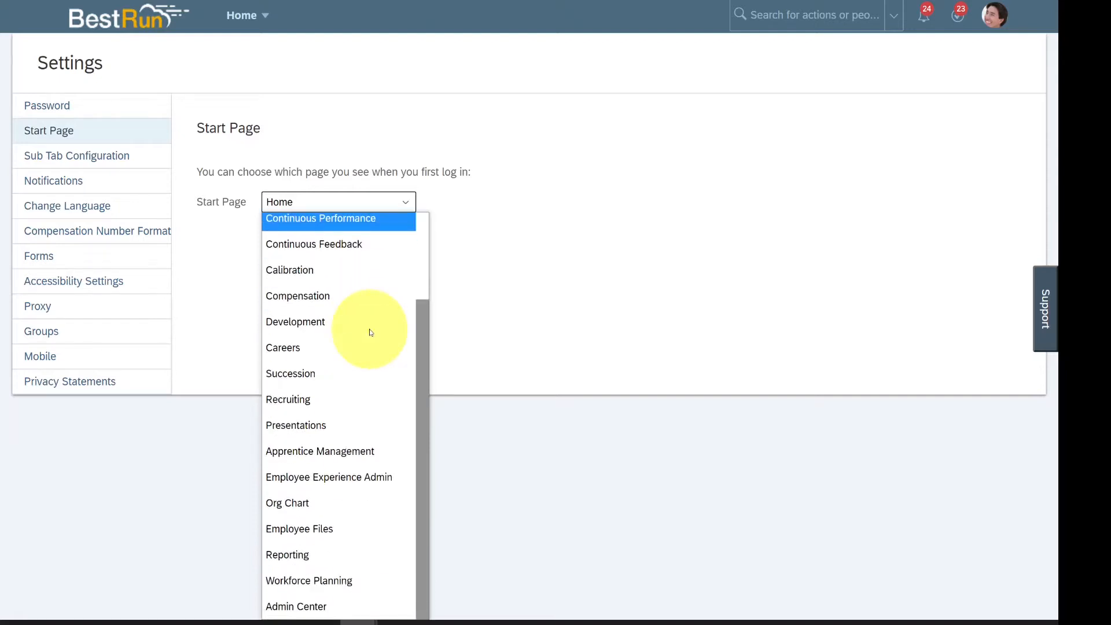
left_click(327, 602)
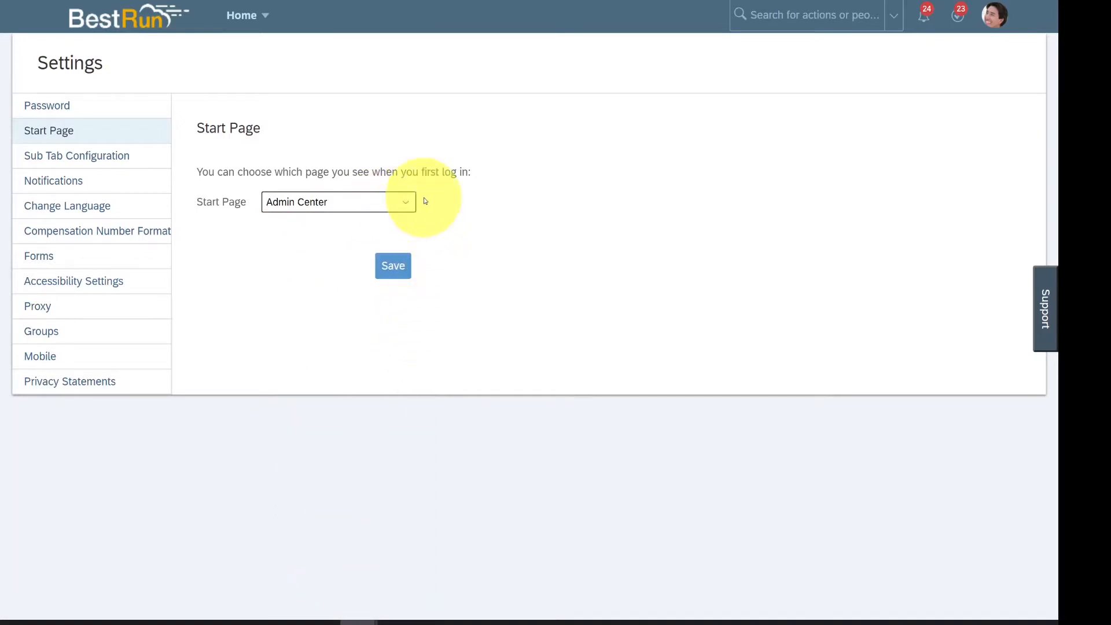
left_click(399, 270)
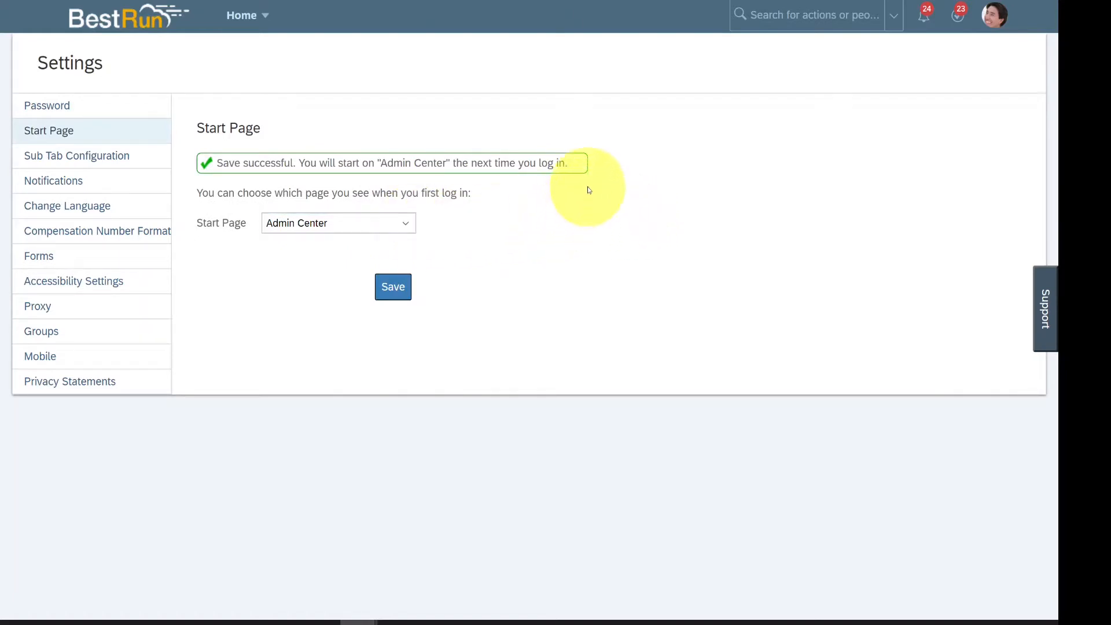
- Log out of the account and log back in with the prefilled credentials
left_click(1004, 29)
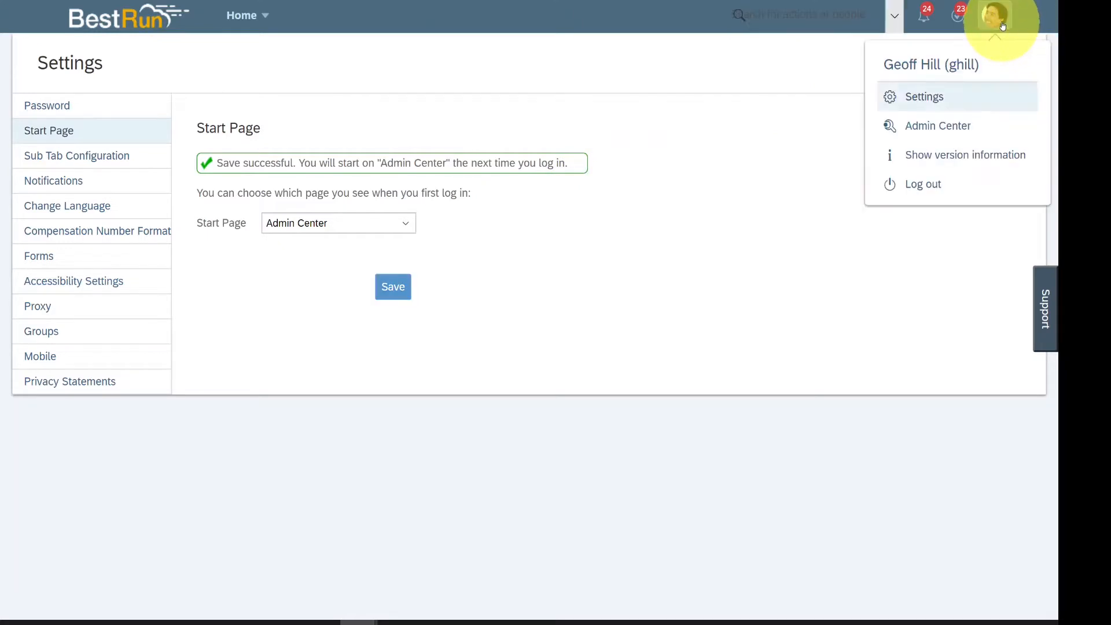
left_click(913, 185)
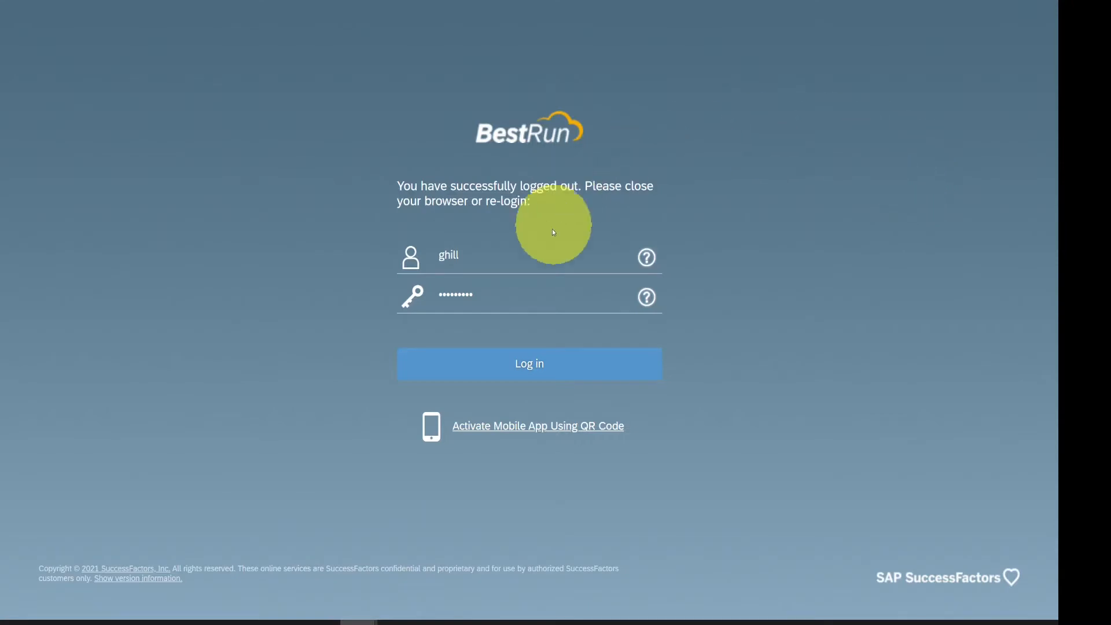
left_click(531, 360)
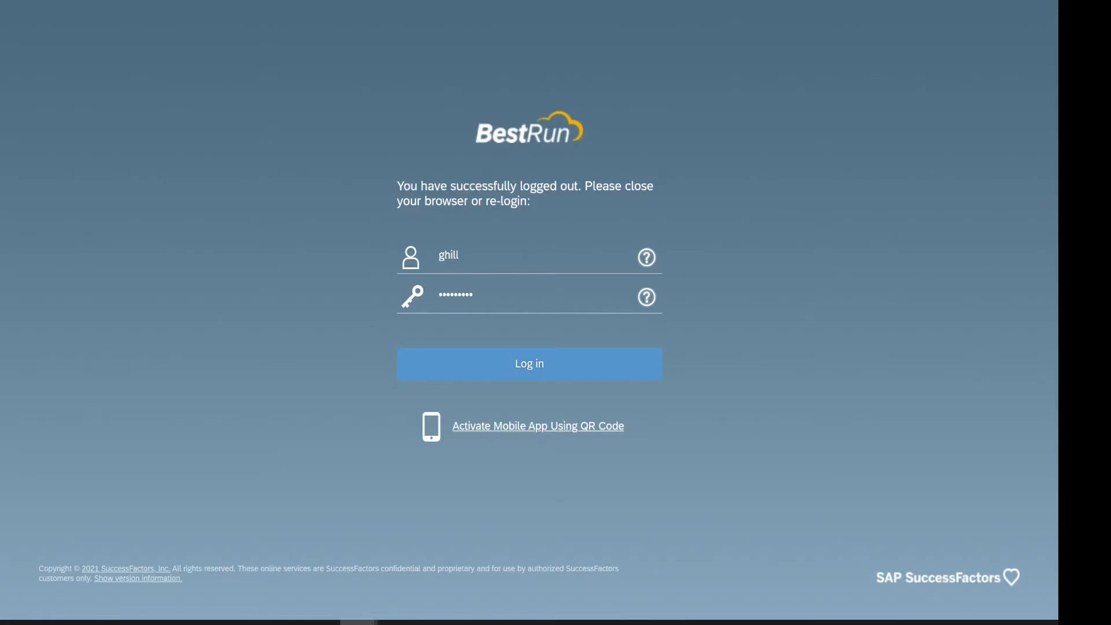
left_click(534, 364)
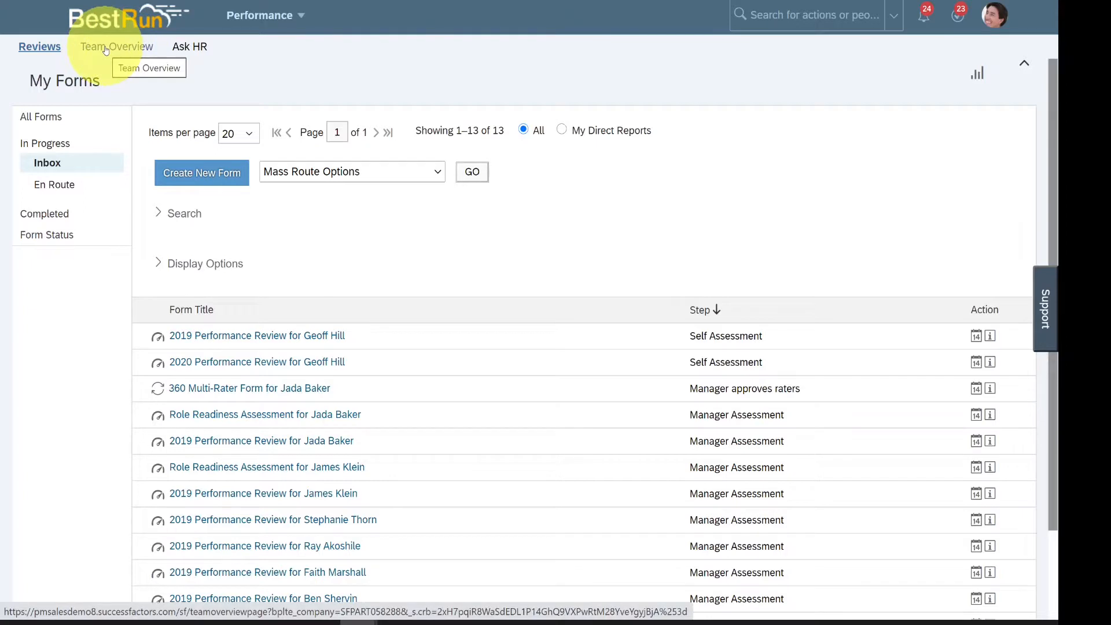
- Set the default sub tab for Performance to Team Overview in the Sub Tab Configuration settings and save it
left_click(997, 16)
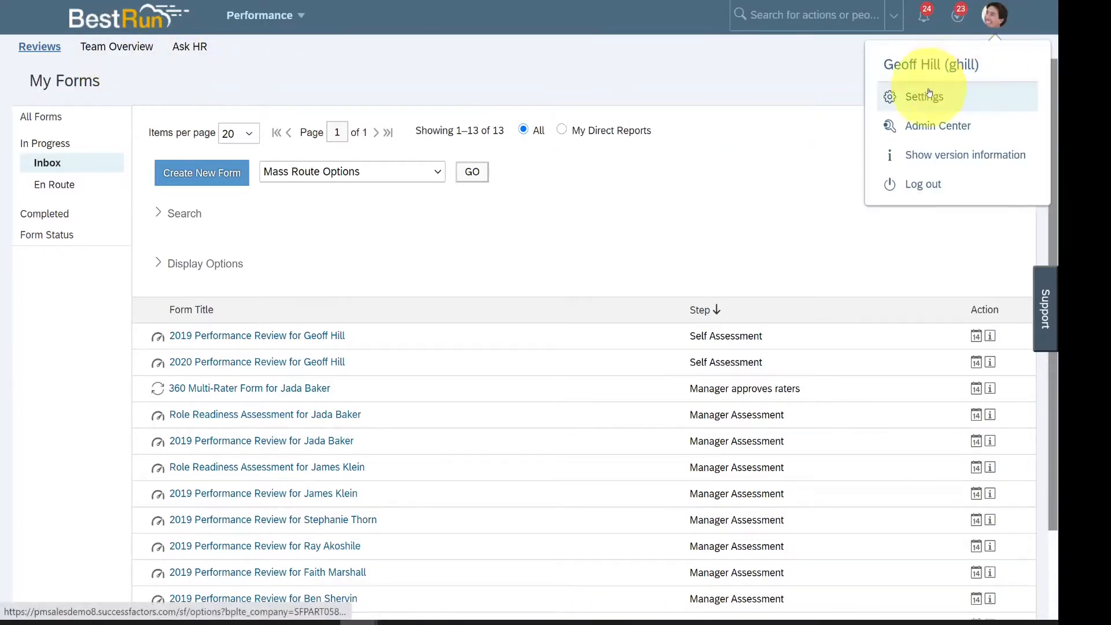
left_click(902, 96)
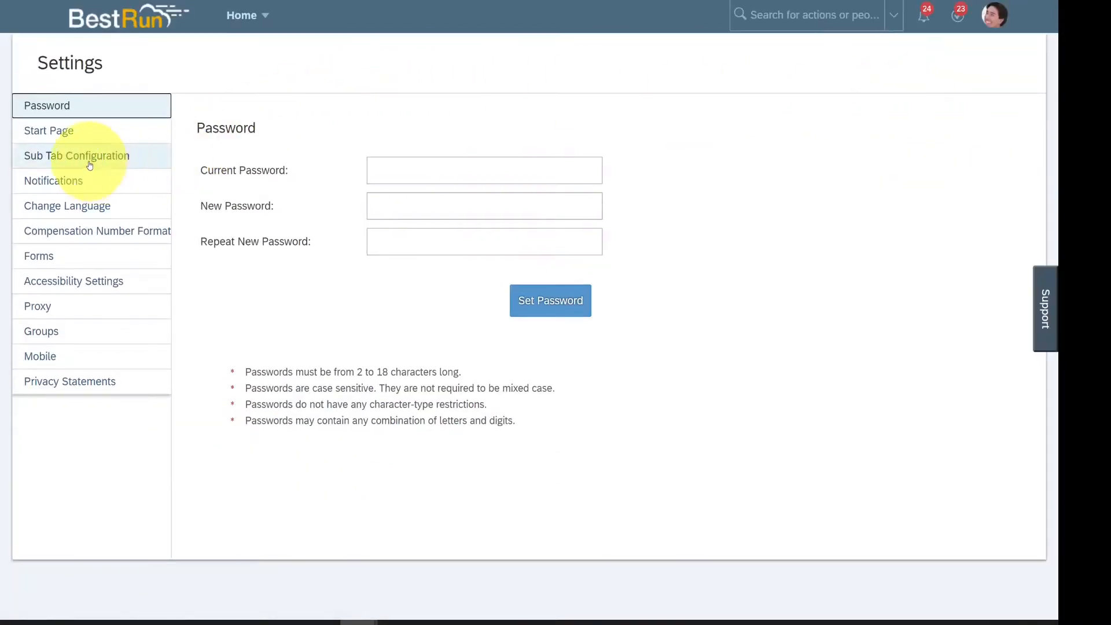
left_click(90, 159)
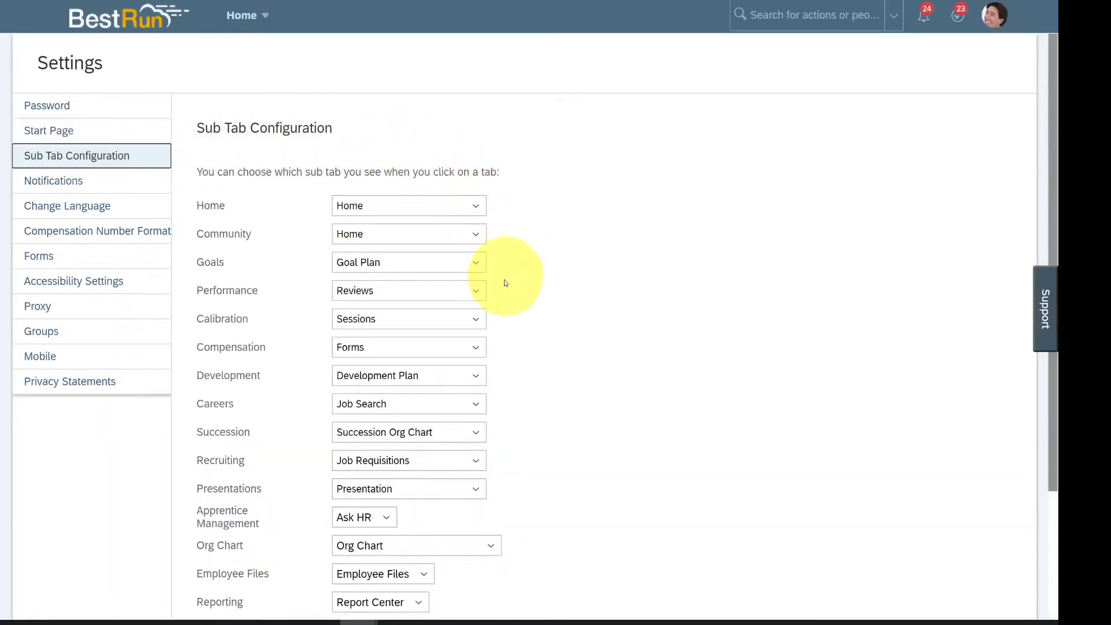
left_click(478, 293)
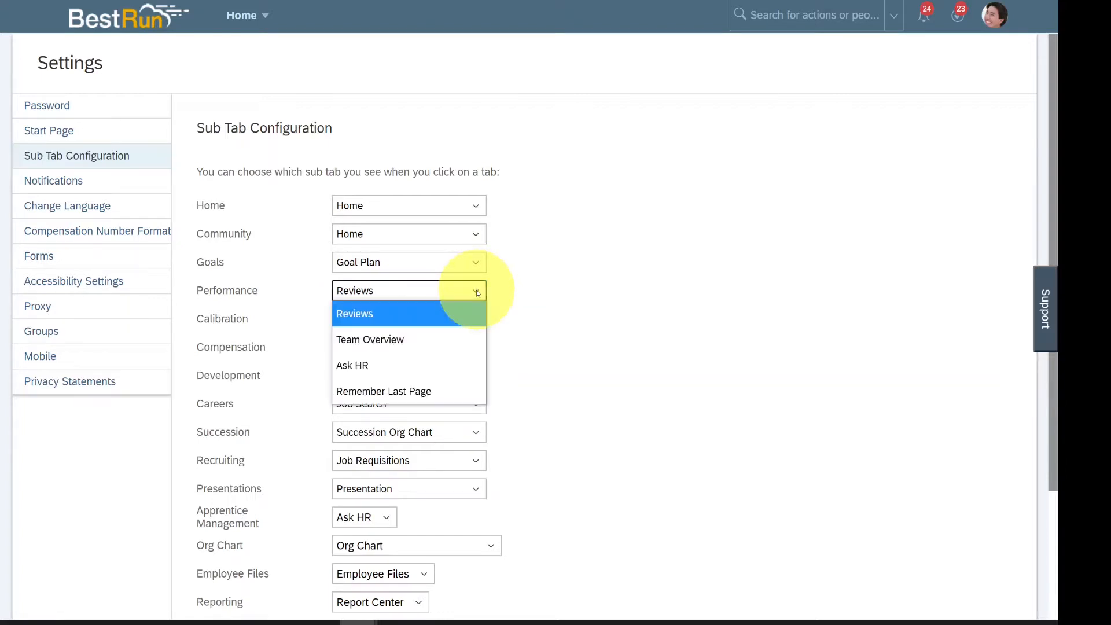
left_click(471, 340)
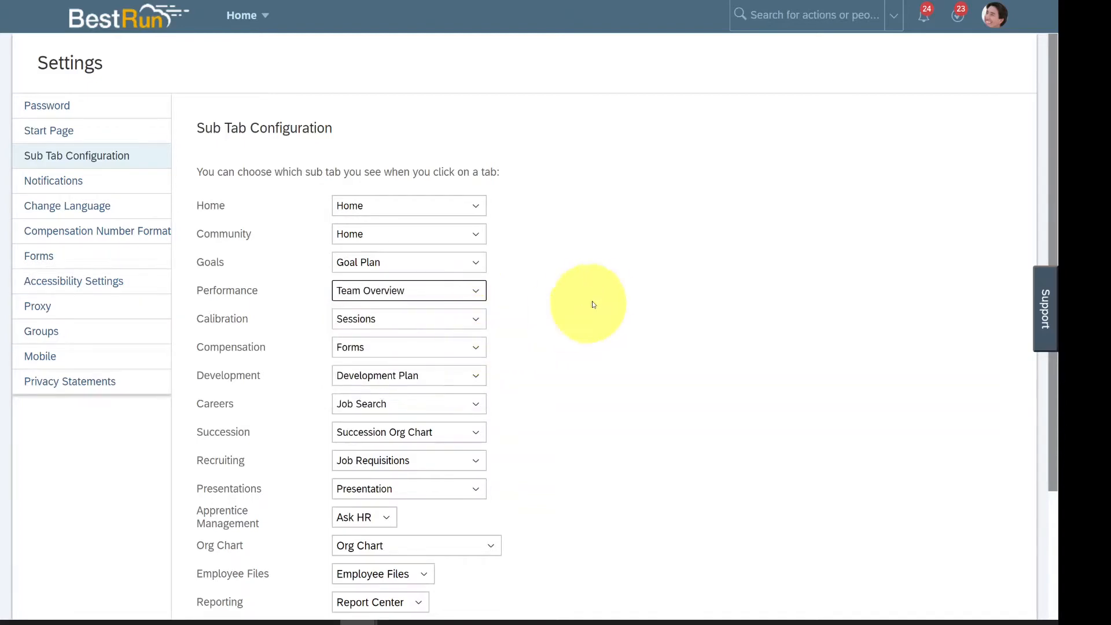
scroll(607, 300, "down", 3)
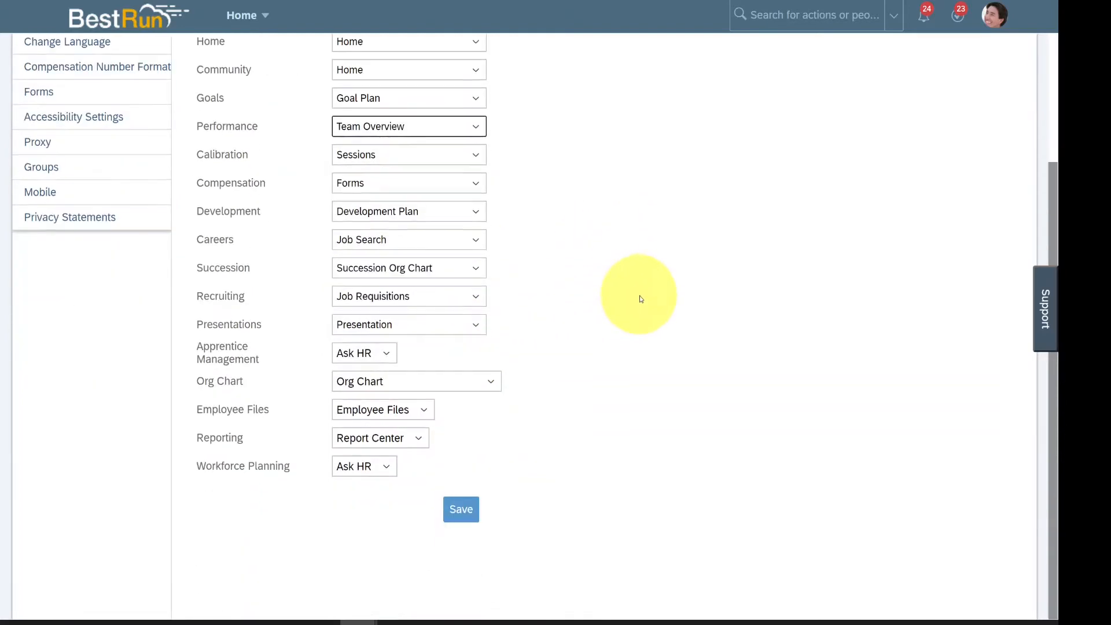
left_click(462, 510)
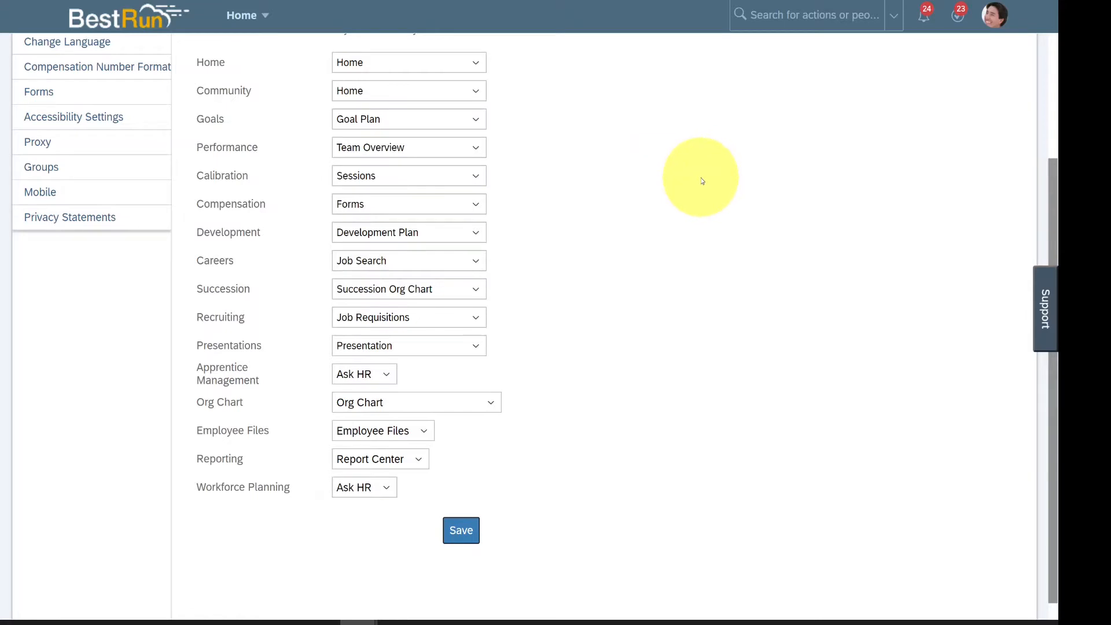
- Return to the home page and check which sub tab the Performance module opens on
left_click(246, 13)
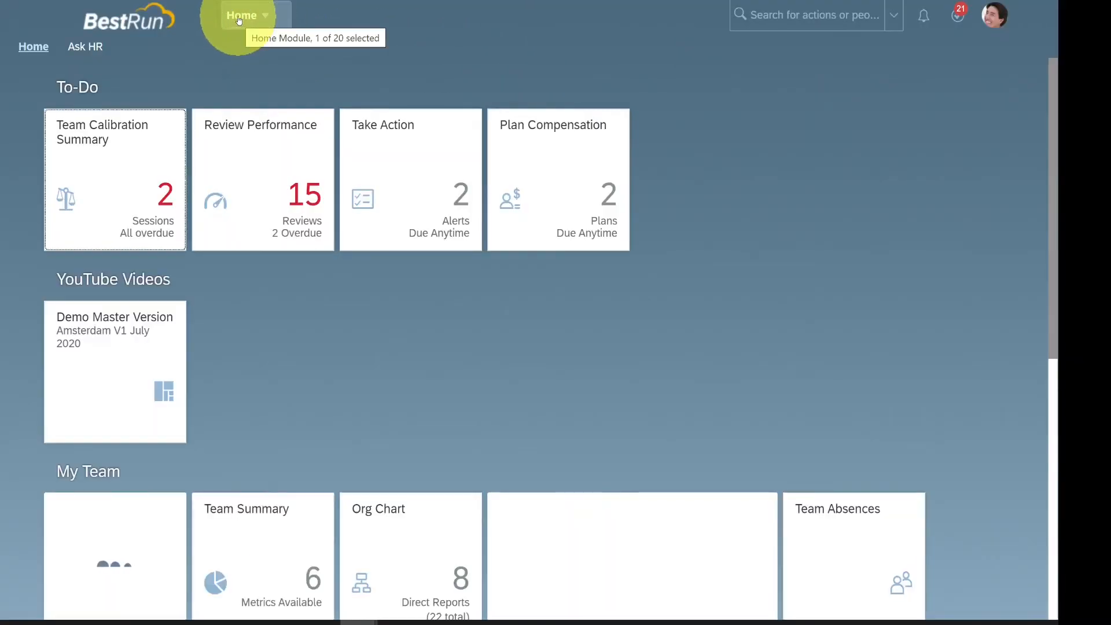
left_click(239, 17)
left_click(248, 40)
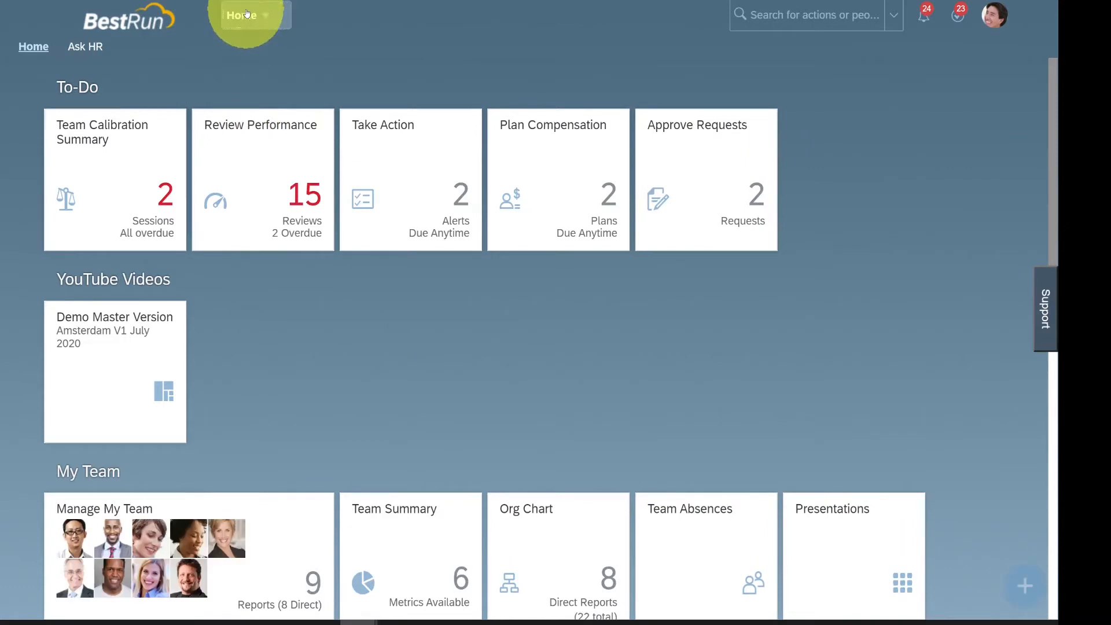
left_click(246, 13)
left_click(355, 94)
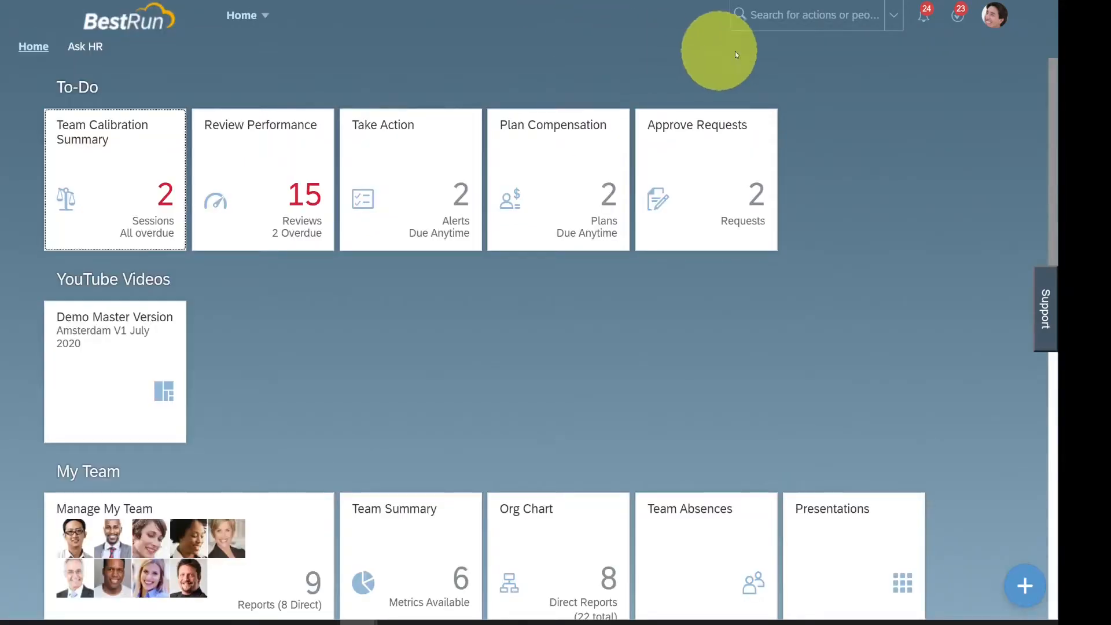
- Show the Notifications section of the personal settings
left_click(998, 26)
left_click(938, 96)
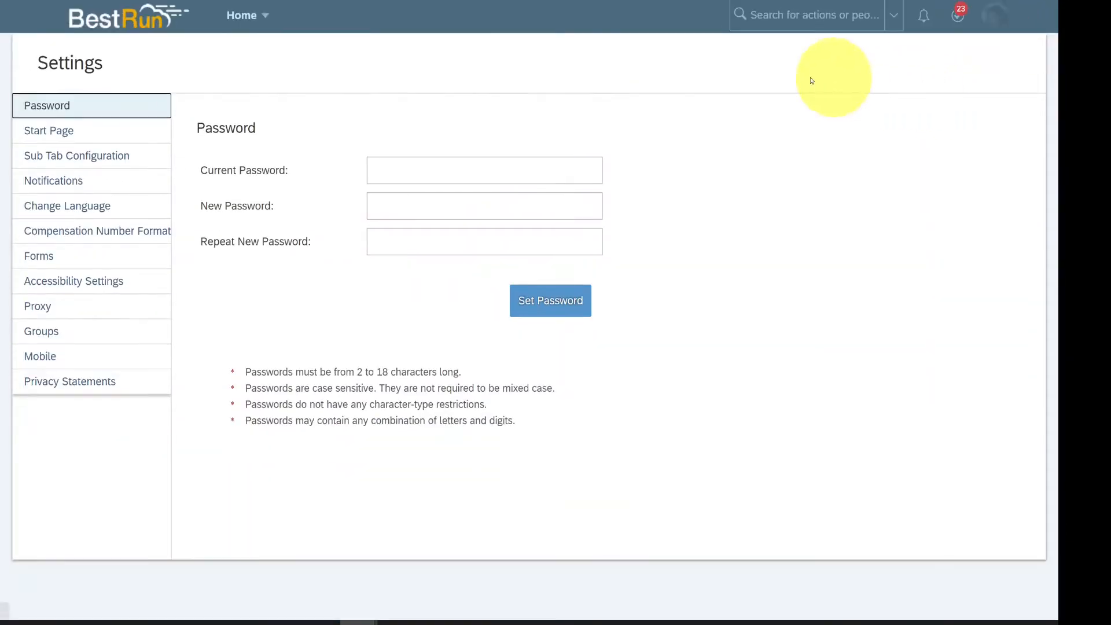
left_click(69, 183)
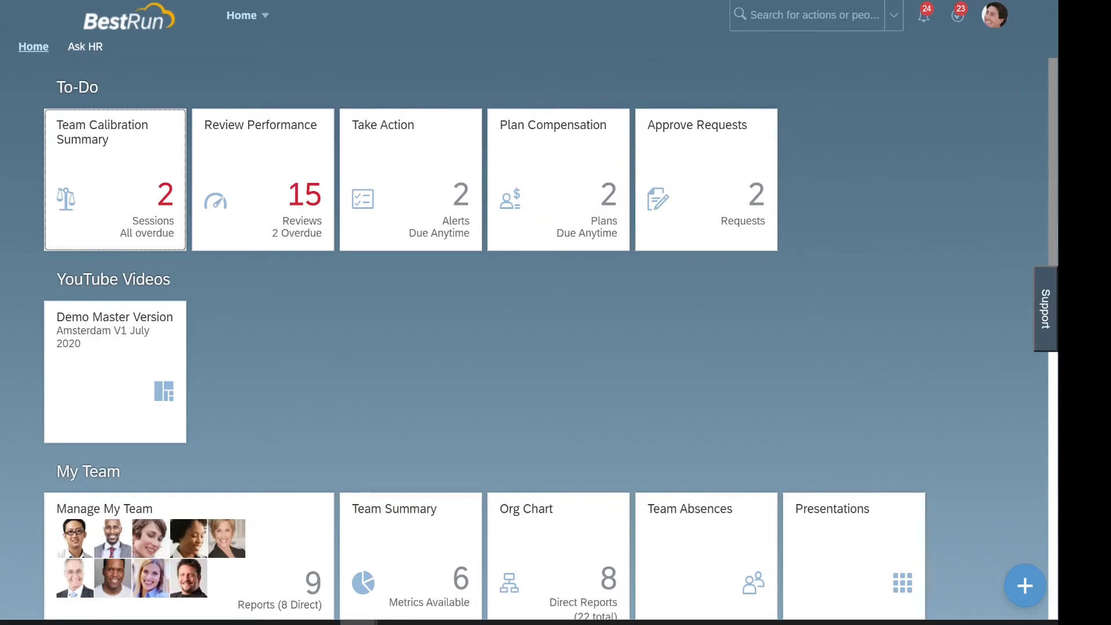
- Change the interface language to 日本語 (Japanese) in the personal settings and apply the switch
left_click(996, 20)
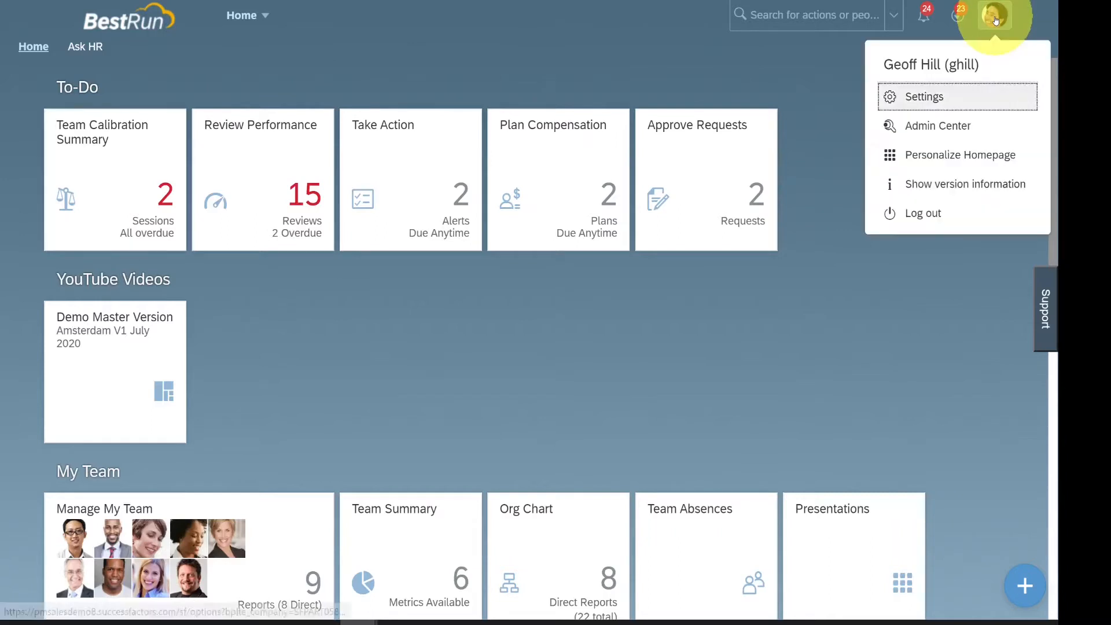
left_click(926, 97)
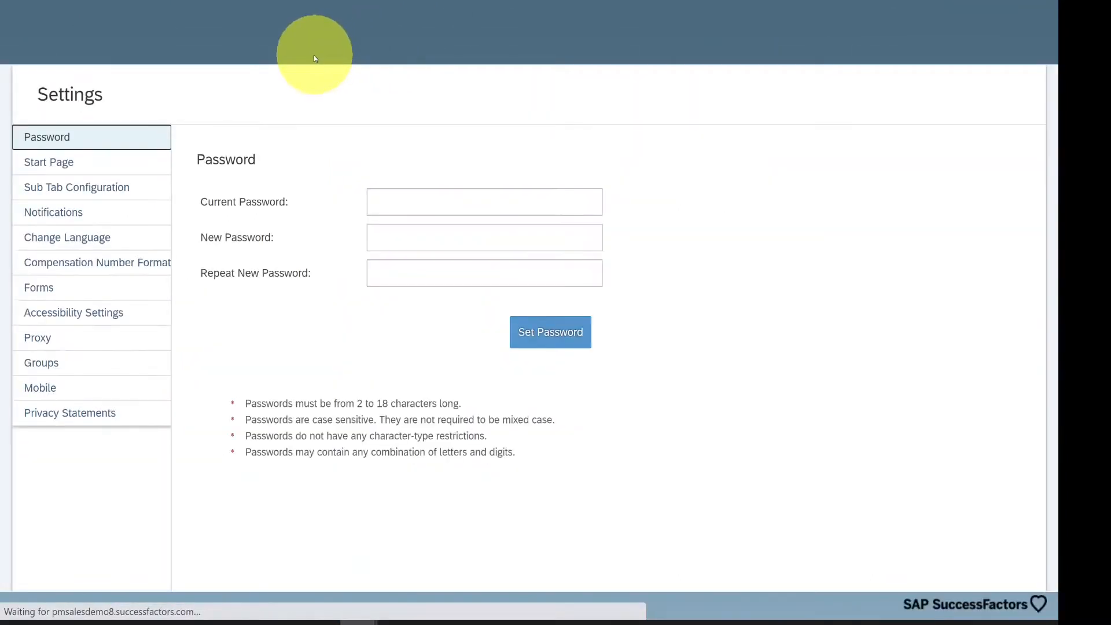
left_click(99, 208)
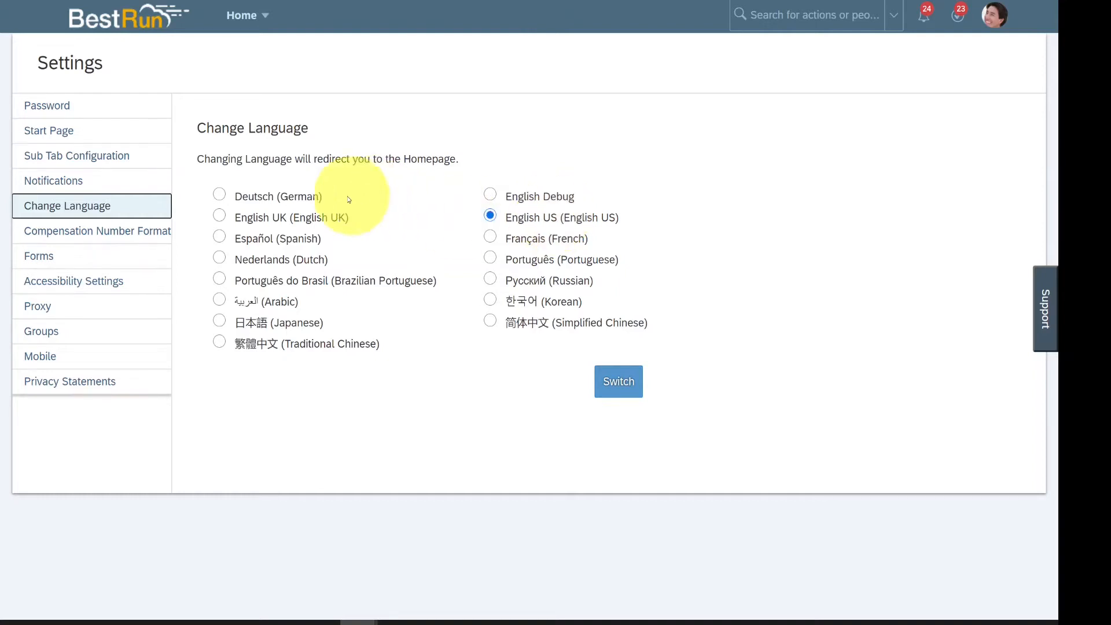
left_click(220, 321)
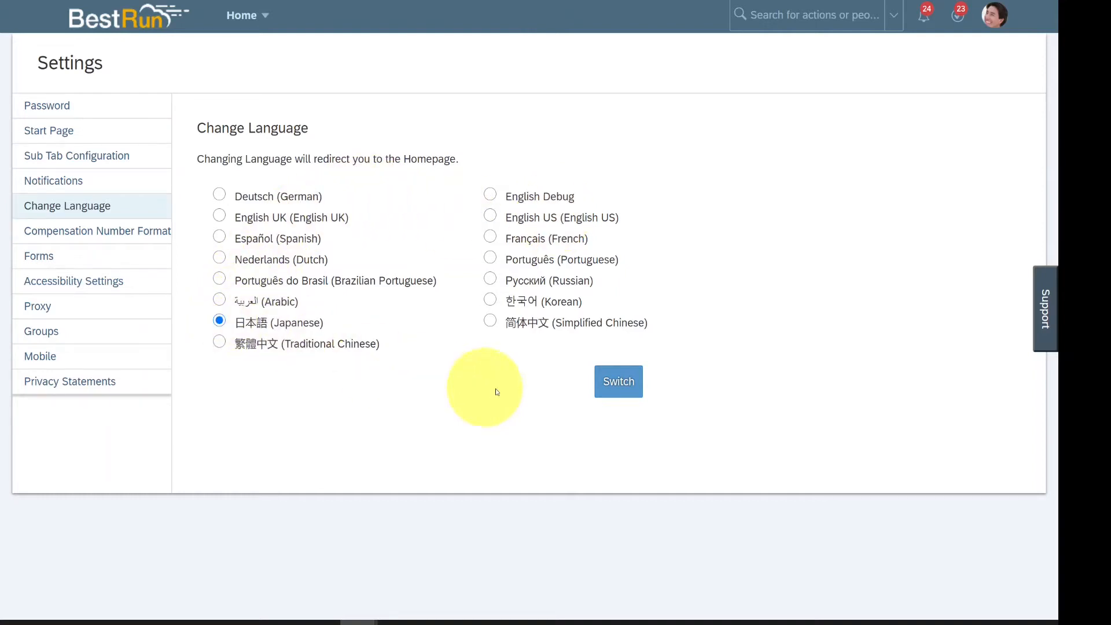
left_click(619, 382)
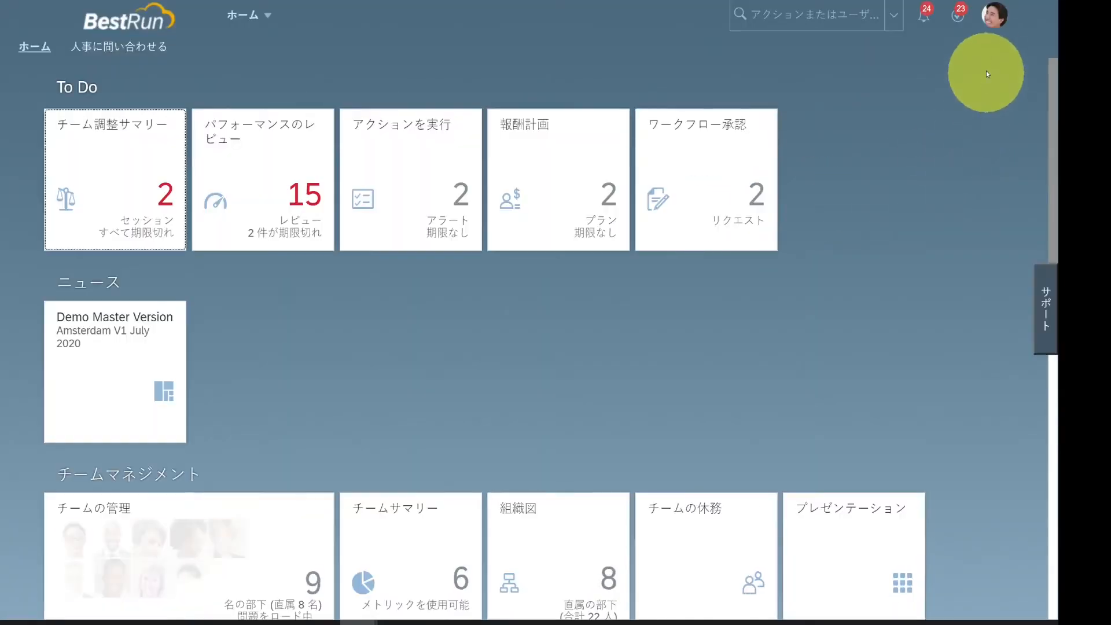
- Change the interface language back to English US in the personal settings and apply the switch
left_click(997, 23)
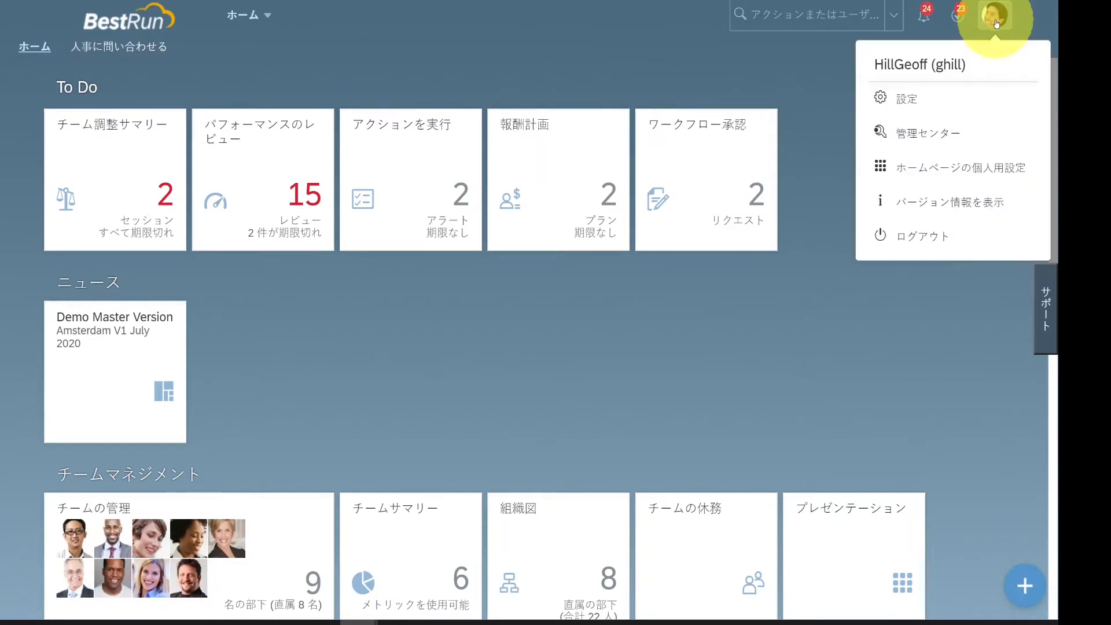
left_click(897, 99)
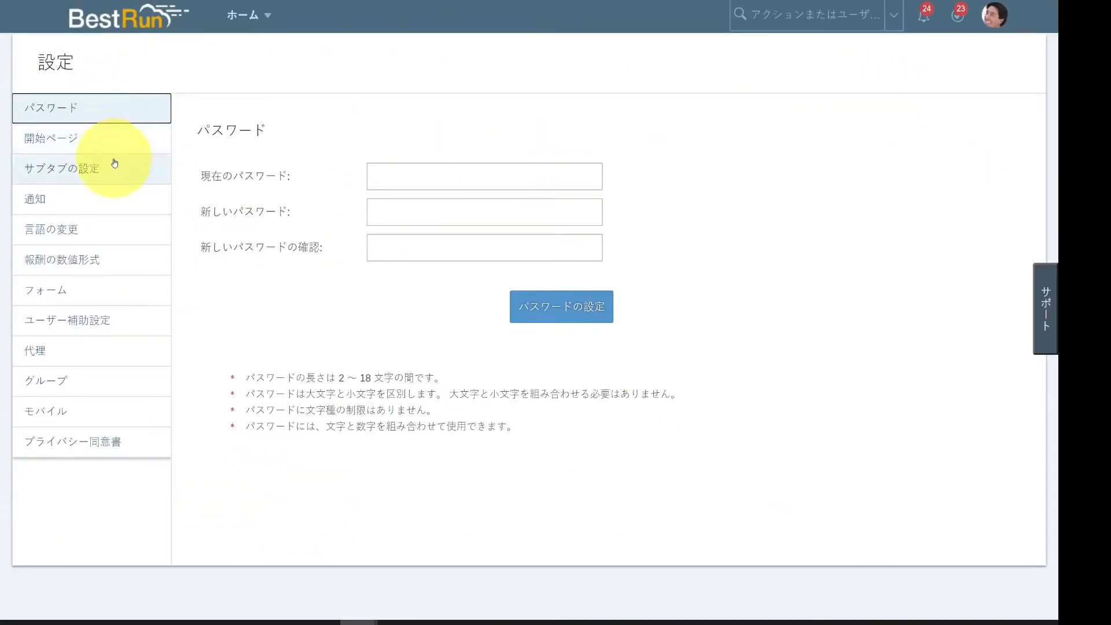
left_click(82, 231)
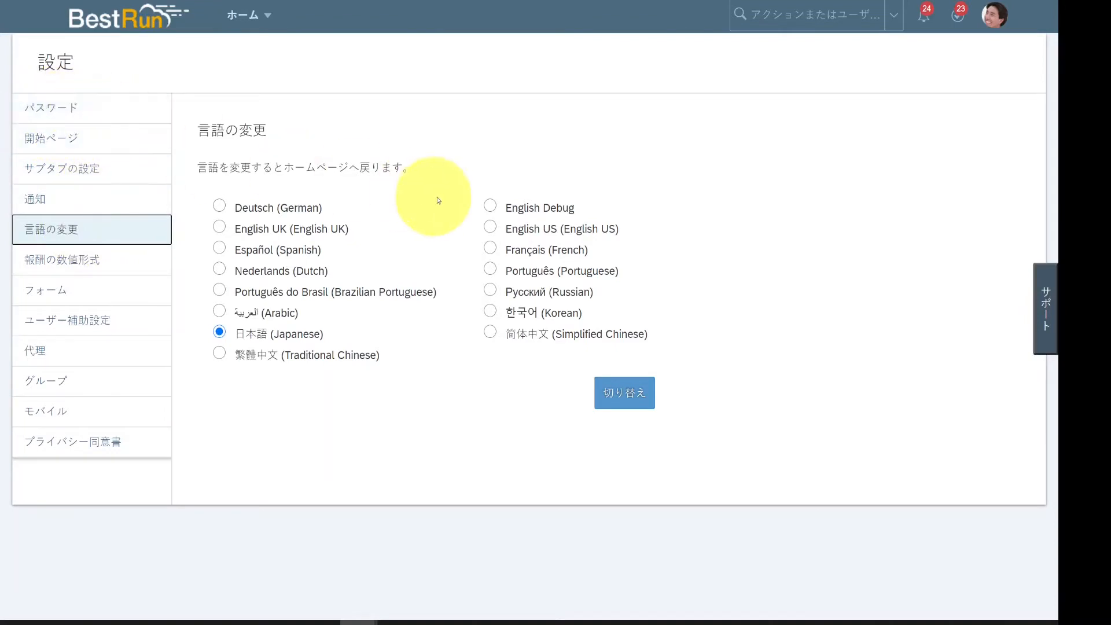
left_click(490, 227)
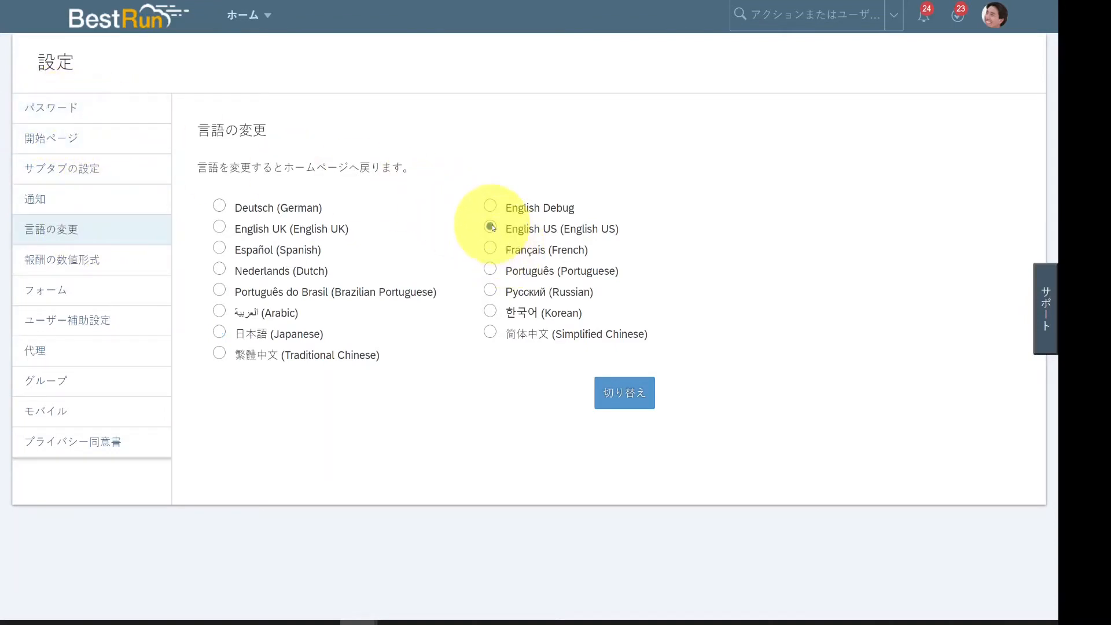
left_click(634, 392)
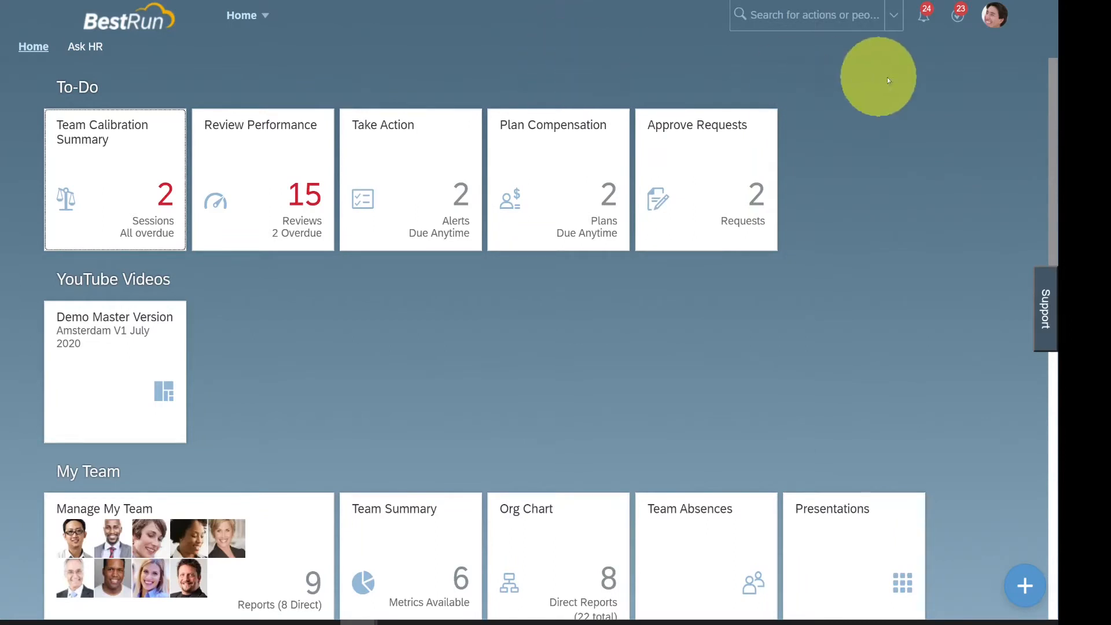
- Show the Compensation Number Format section of the personal settings
left_click(993, 23)
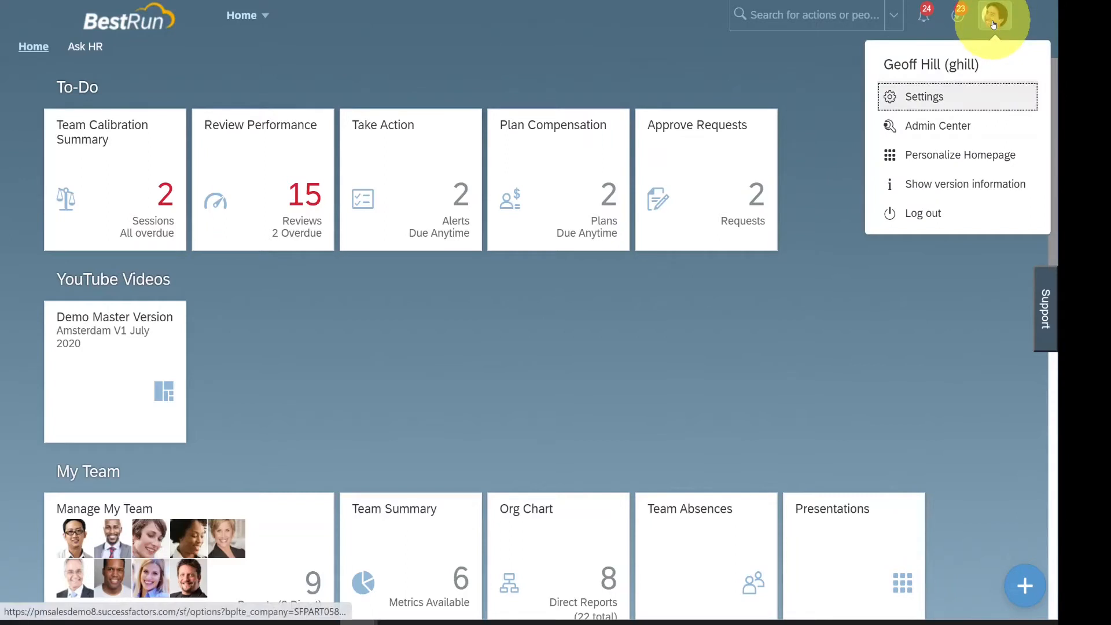
left_click(922, 96)
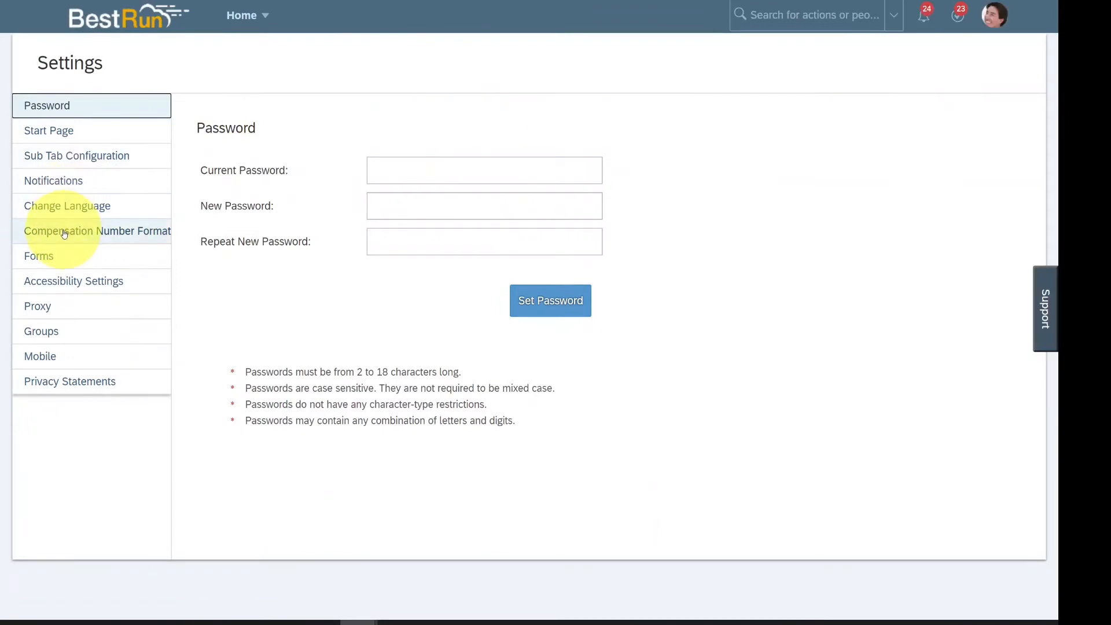
left_click(64, 234)
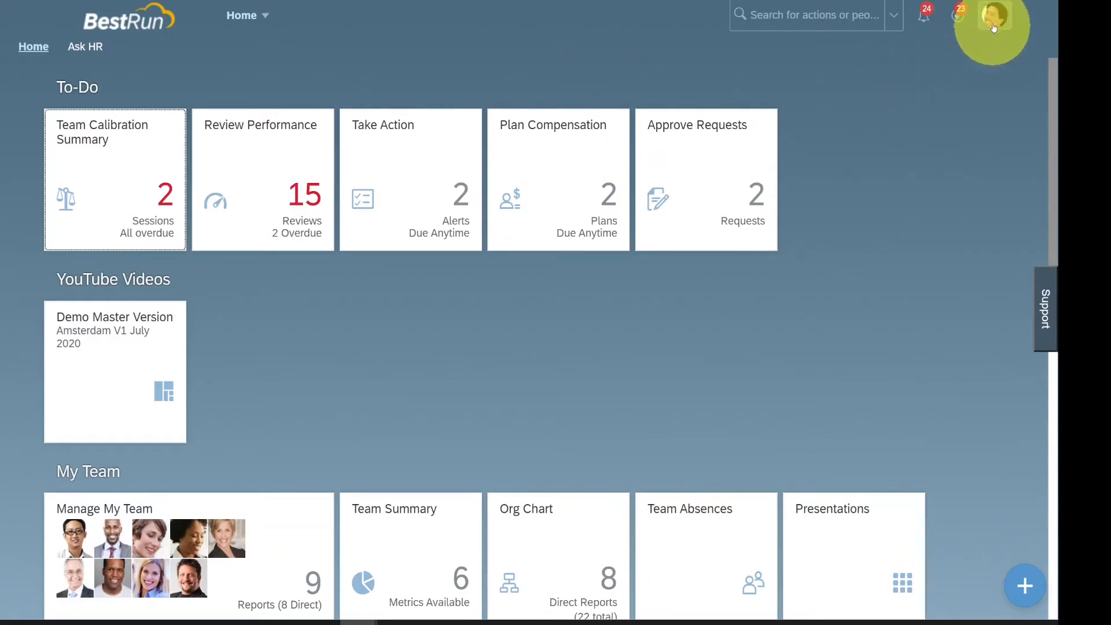
- Show the Forms section of the personal settings
left_click(994, 23)
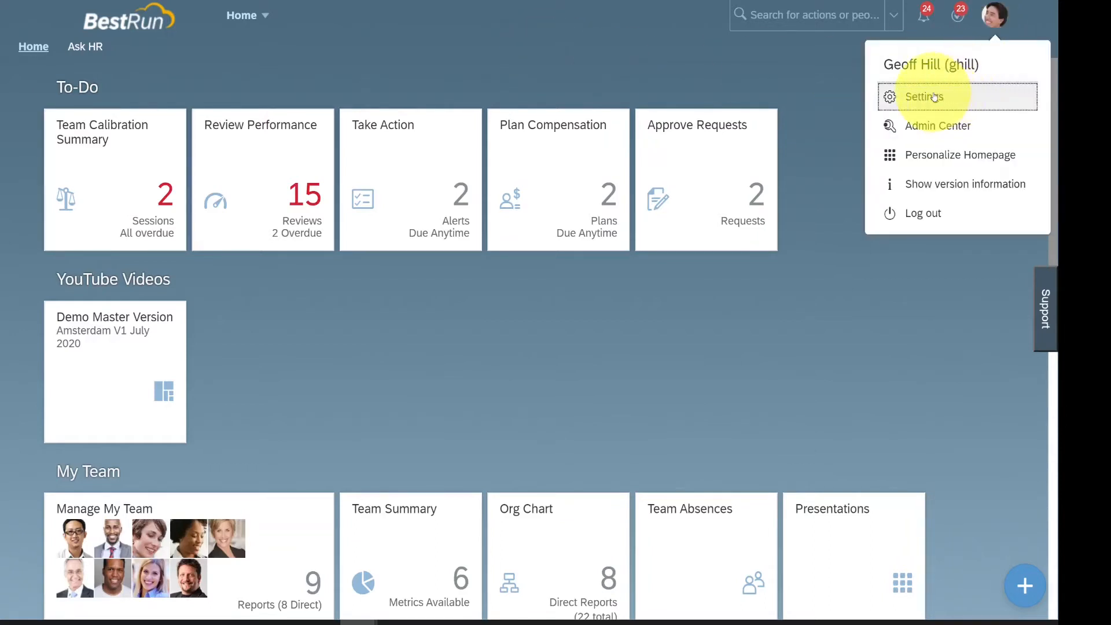
left_click(934, 97)
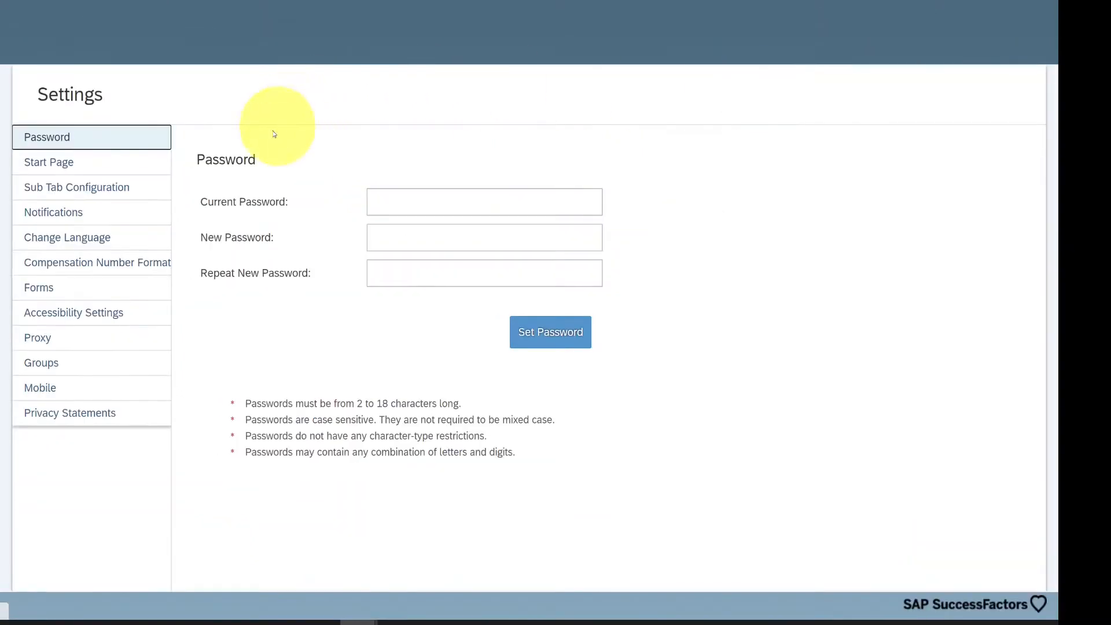
left_click(48, 257)
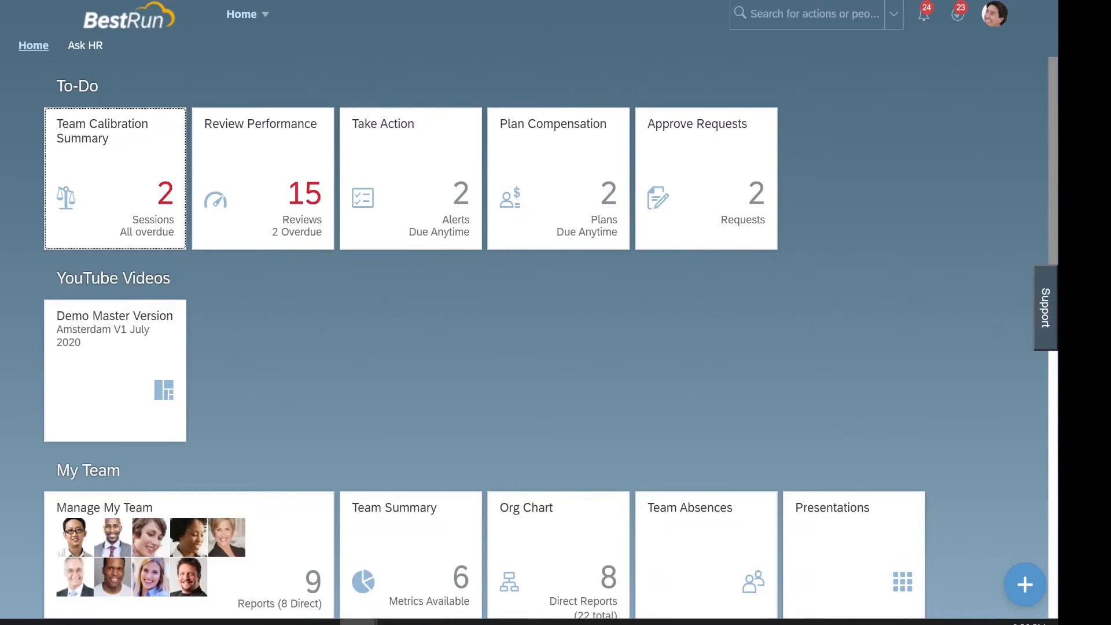
- Show the Accessibility Settings section of the personal settings
left_click(989, 17)
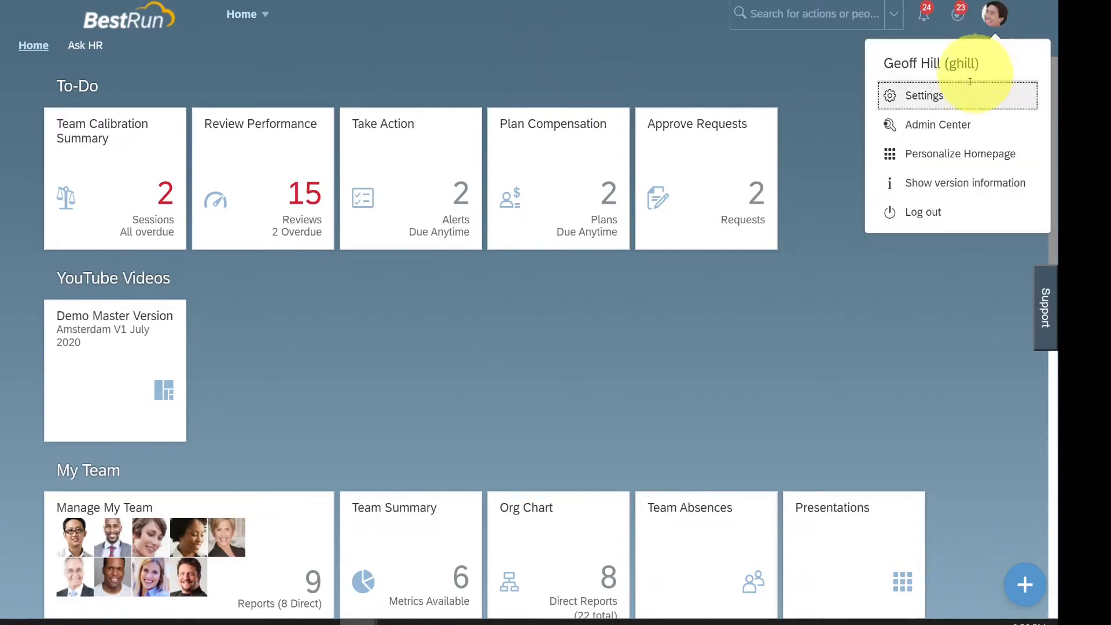
left_click(930, 99)
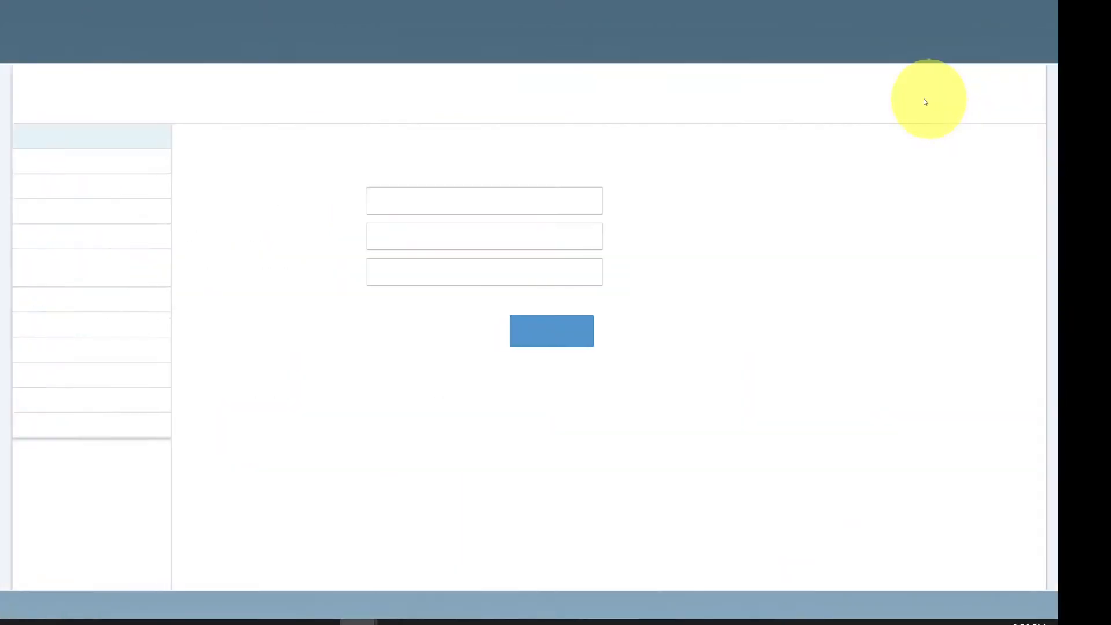
left_click(79, 283)
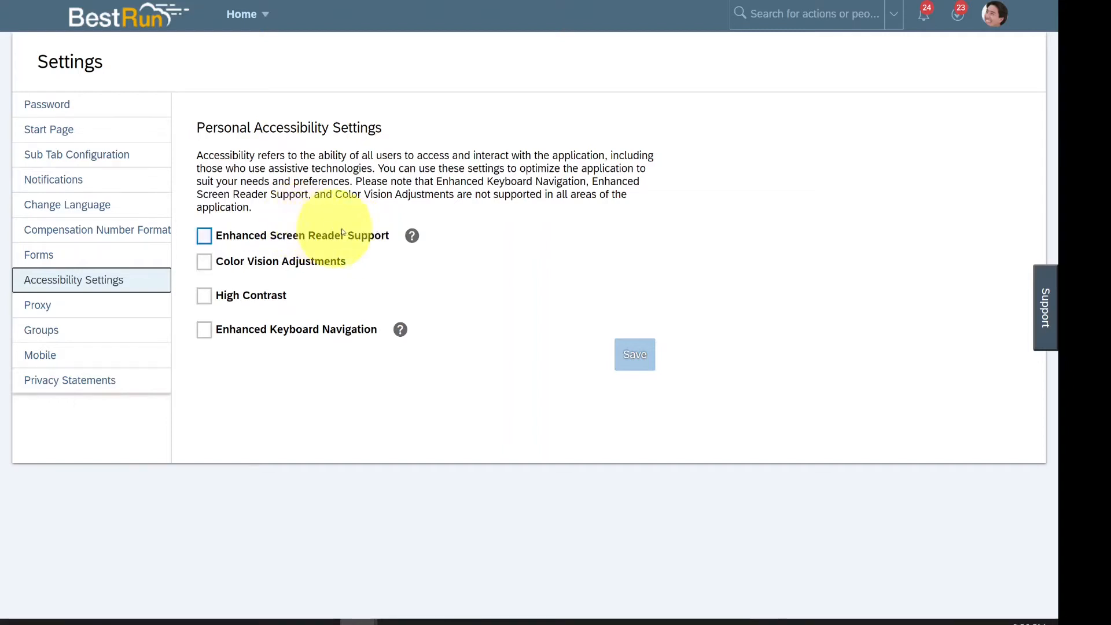
- Try the Enhanced Screen Reader Support option, then preview the Color Vision Adjustments color schemes and turn that option off again
left_click(234, 234)
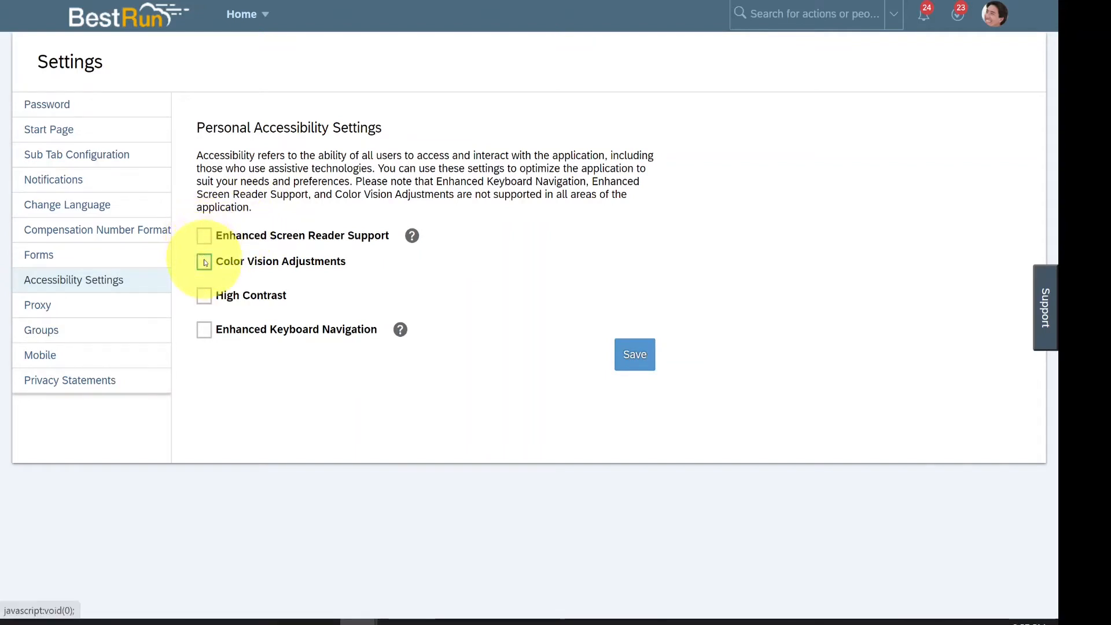
left_click(204, 262)
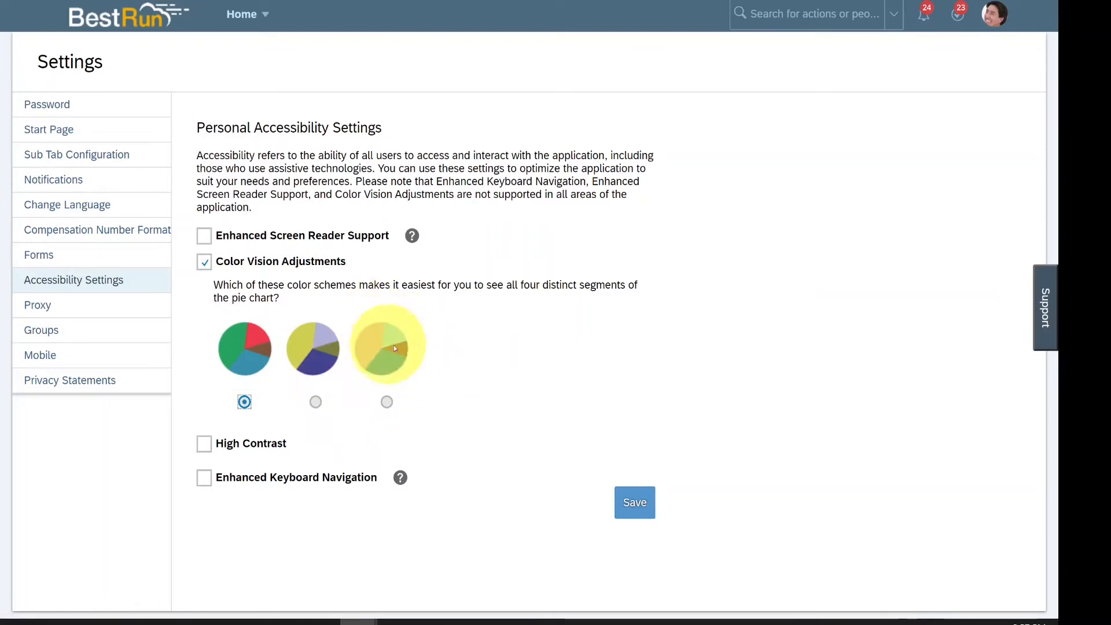
left_click(204, 263)
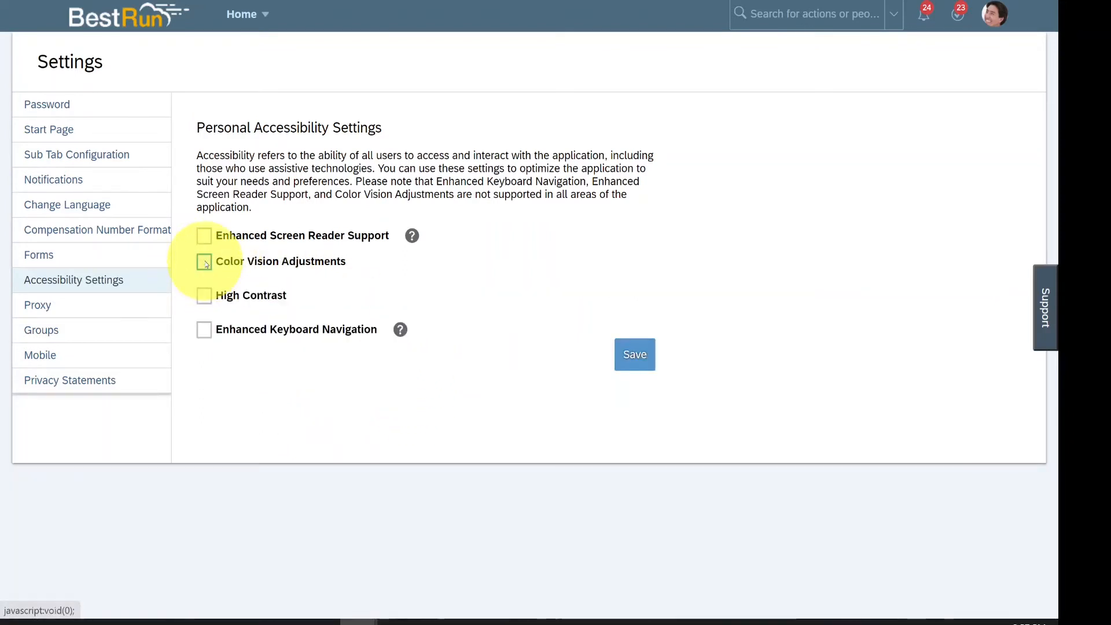
- Enable and save High Contrast with white text on black background, then switch it to black text on white background and save
left_click(205, 295)
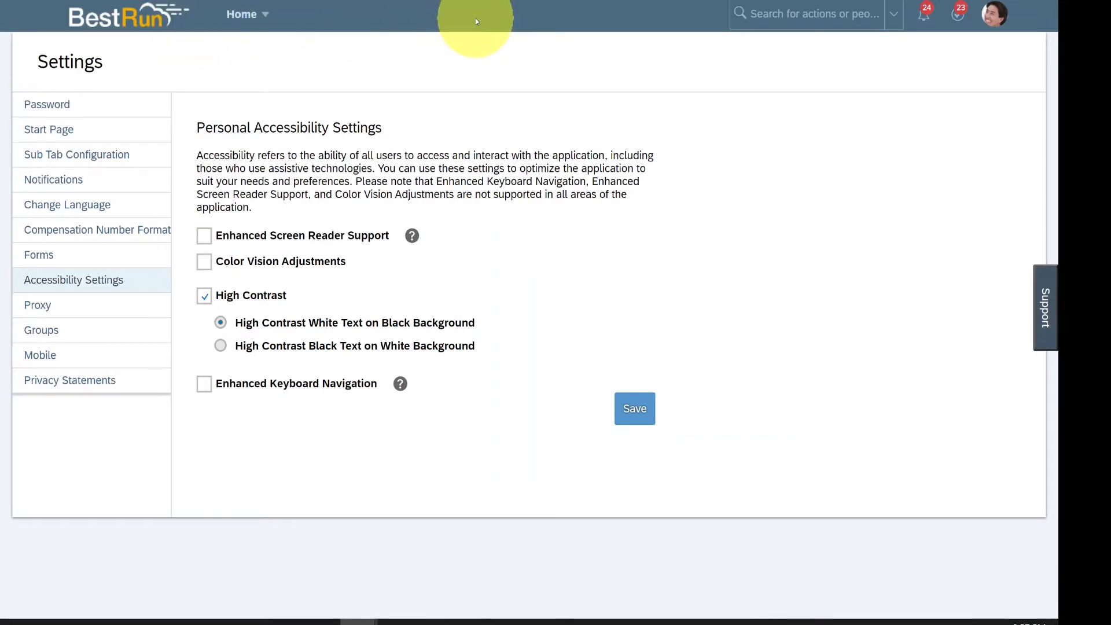
left_click(637, 418)
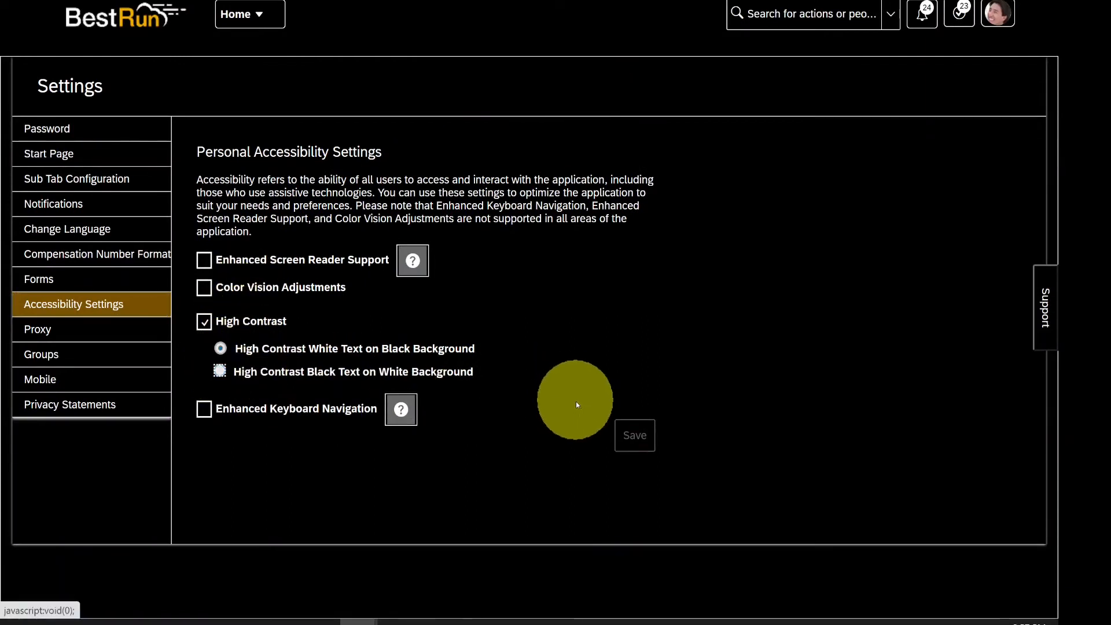
left_click(286, 364)
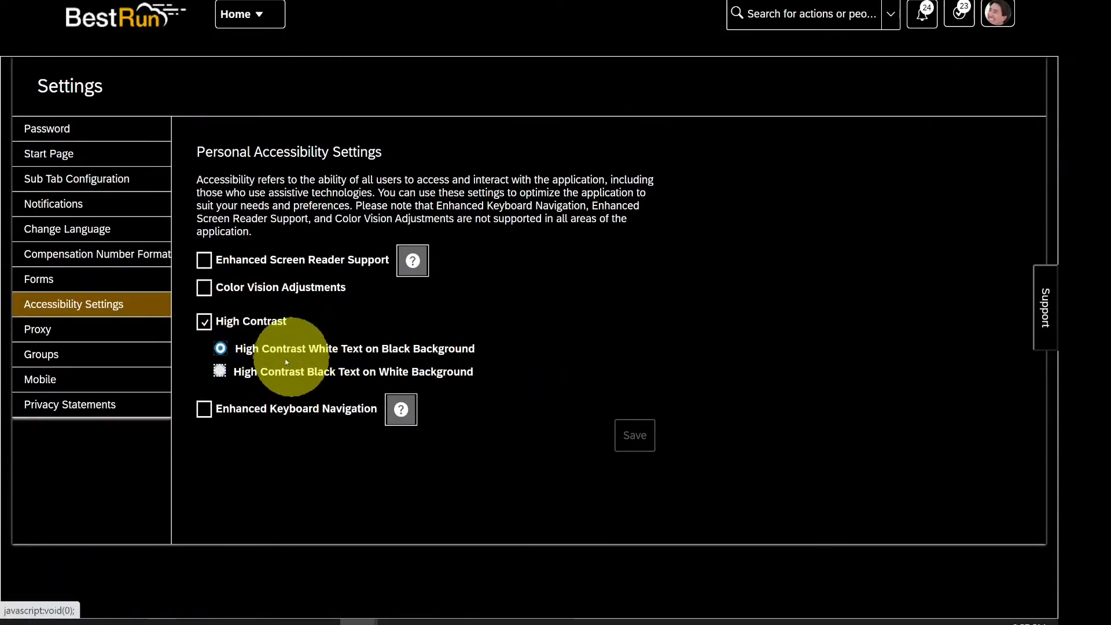
left_click(652, 444)
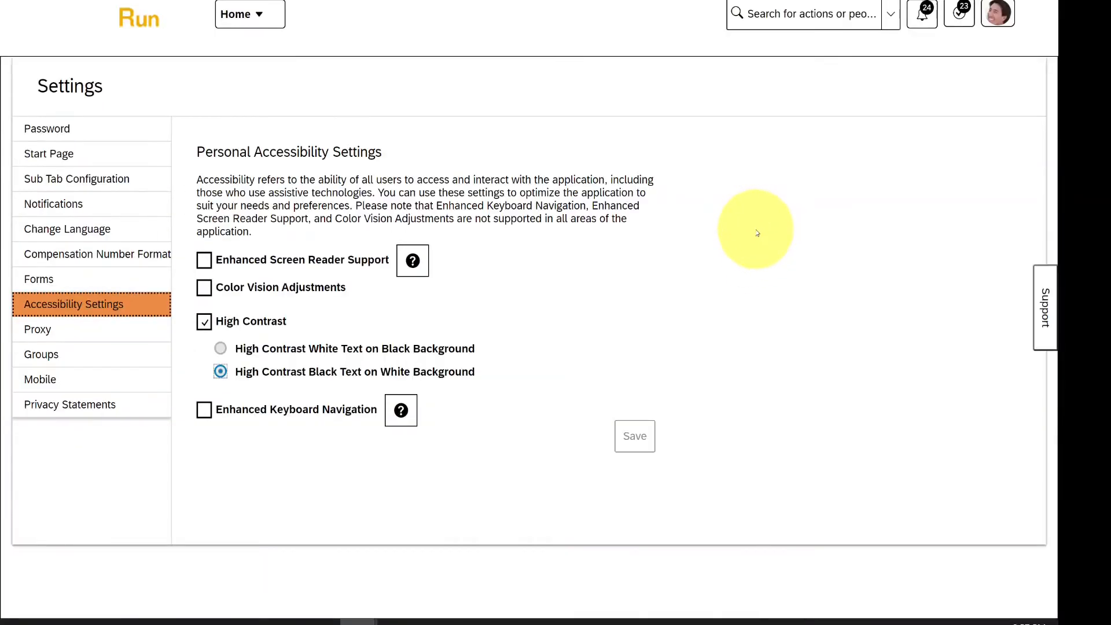
- Turn off High Contrast in the accessibility settings and save the change
left_click(203, 322)
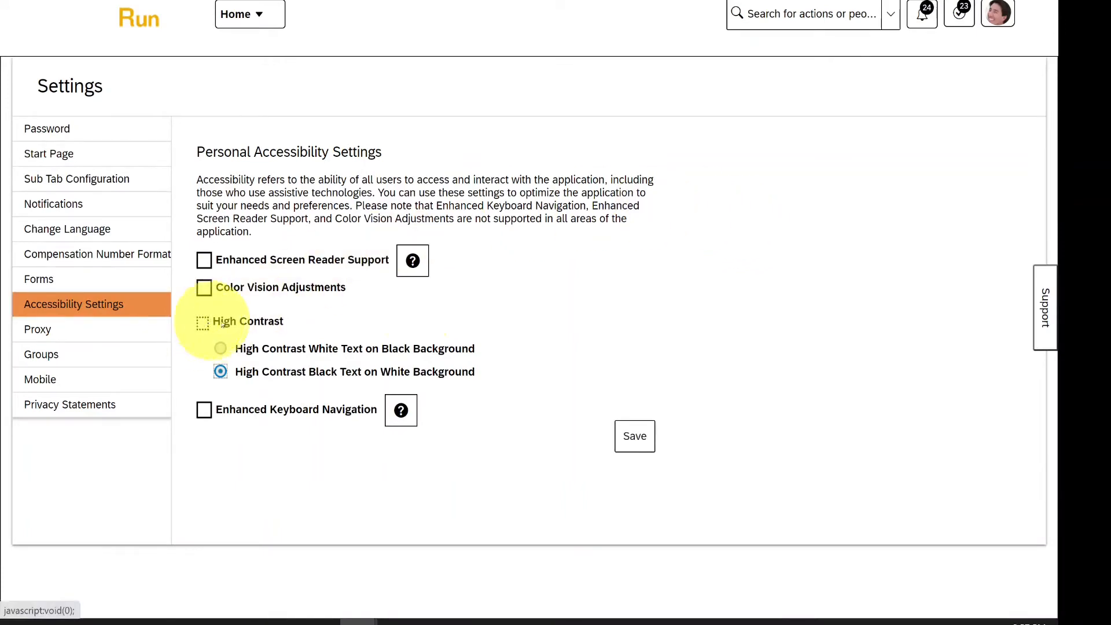
left_click(638, 443)
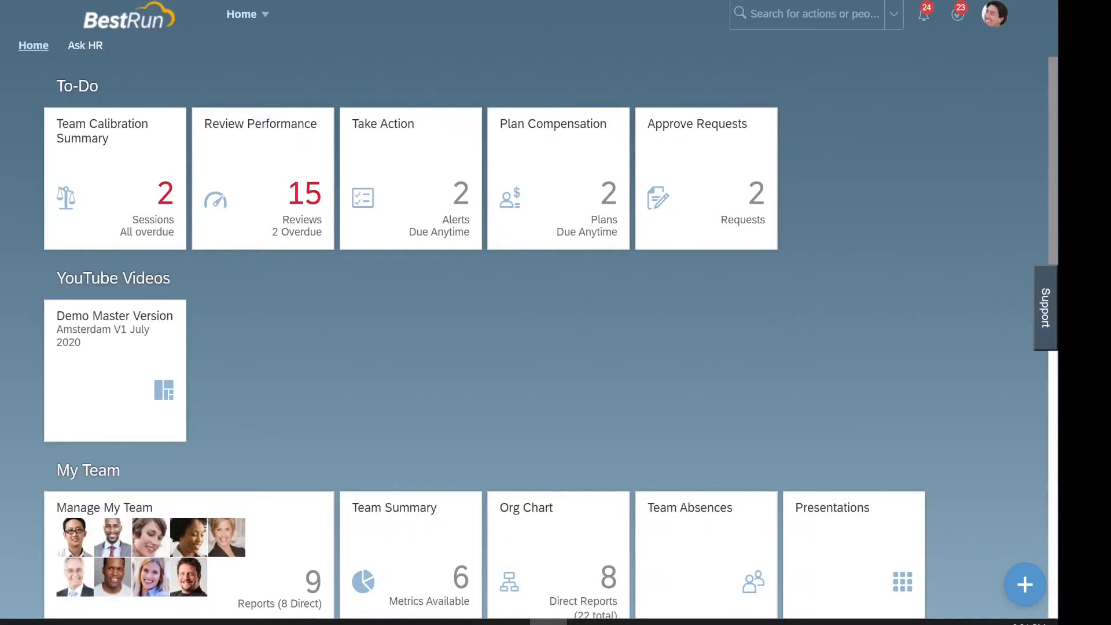
- Show the Proxy section of the personal settings
left_click(999, 21)
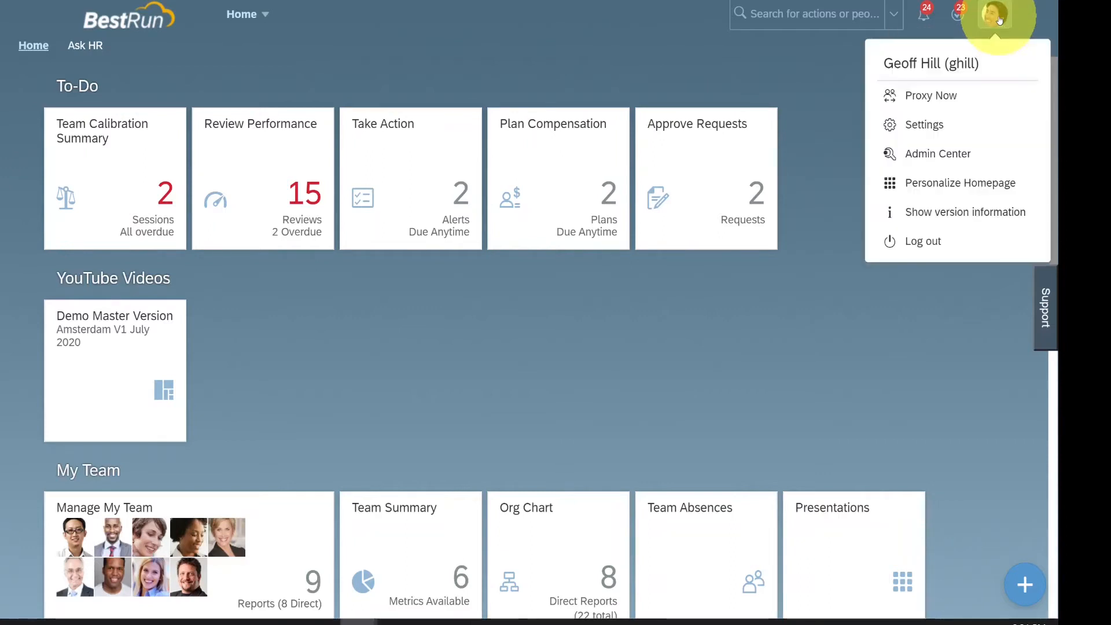
left_click(947, 126)
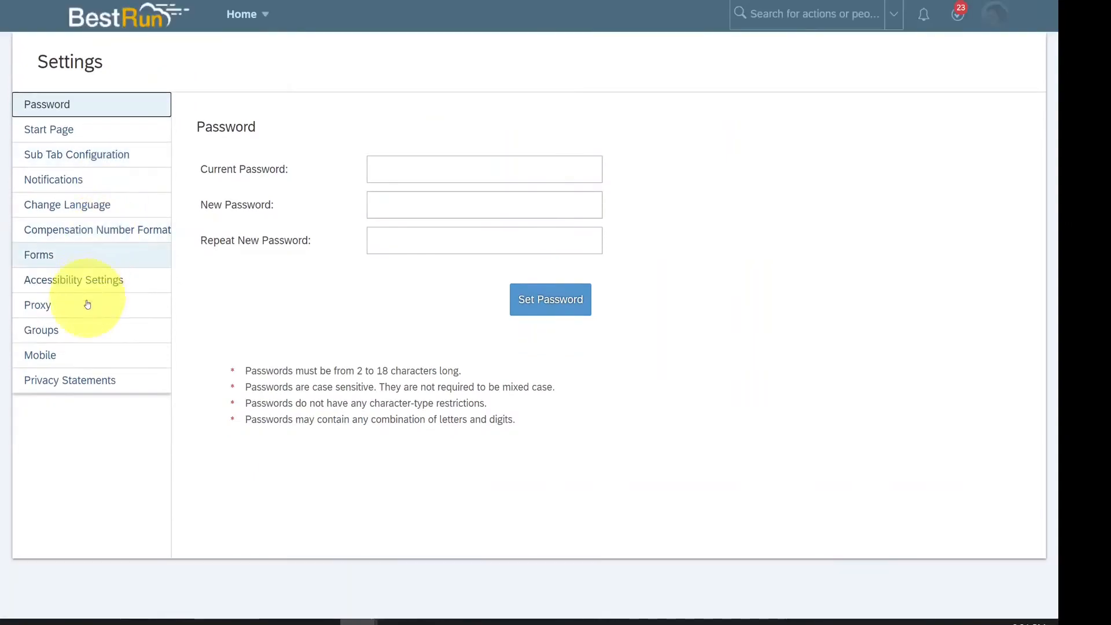
left_click(47, 312)
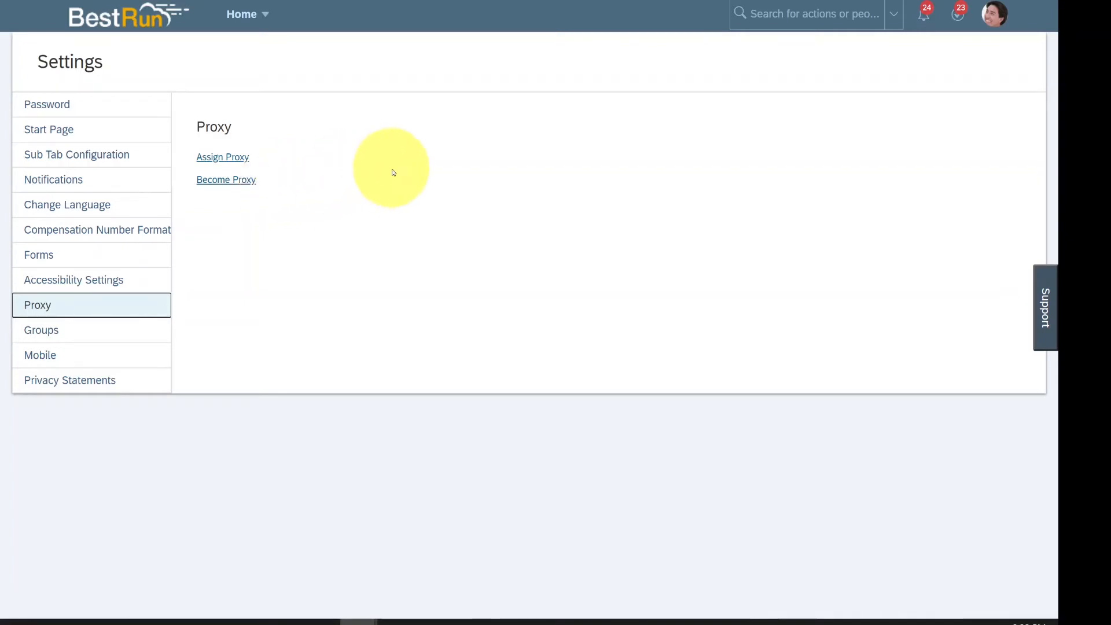
- Open the Assign Proxy form and enter sfadmin as the username of the proxy being added
left_click(228, 164)
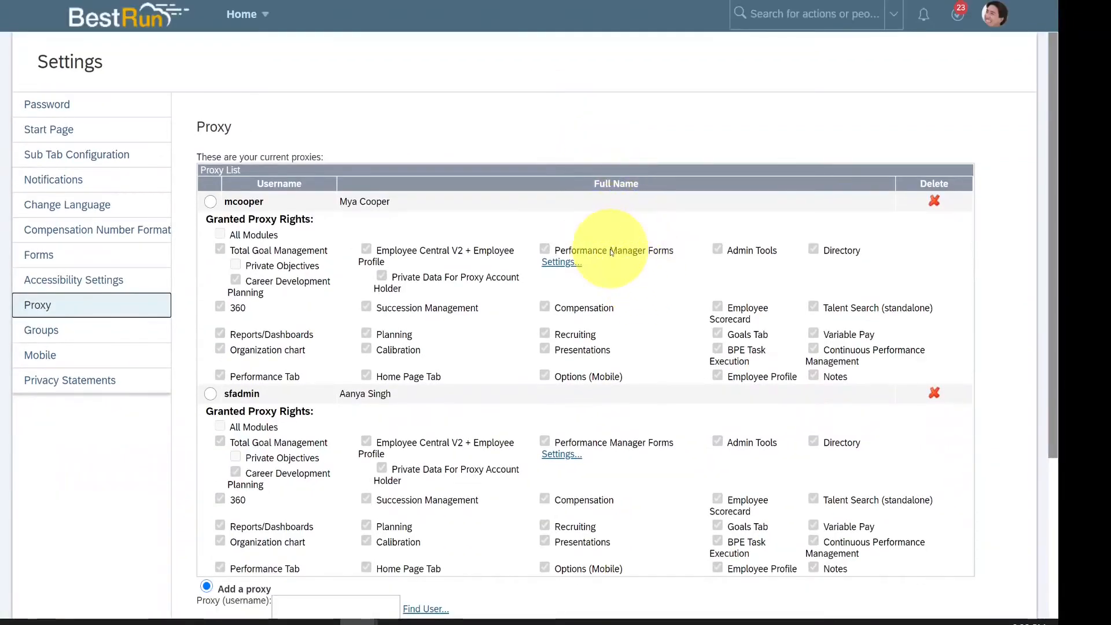
scroll(611, 249, "down", 2)
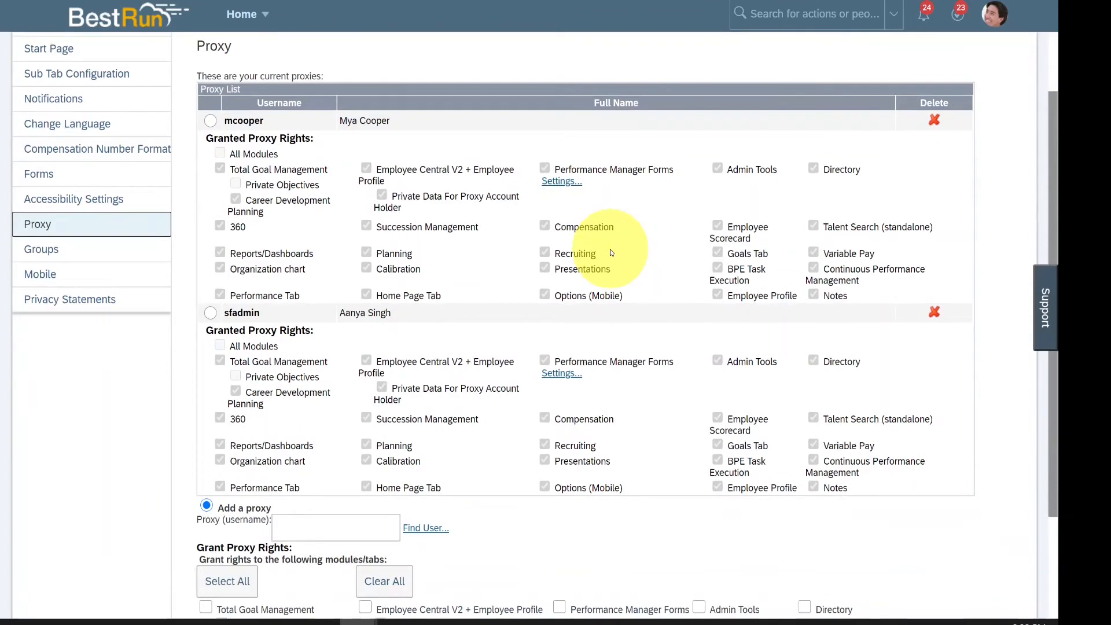
scroll(610, 249, "down", 3)
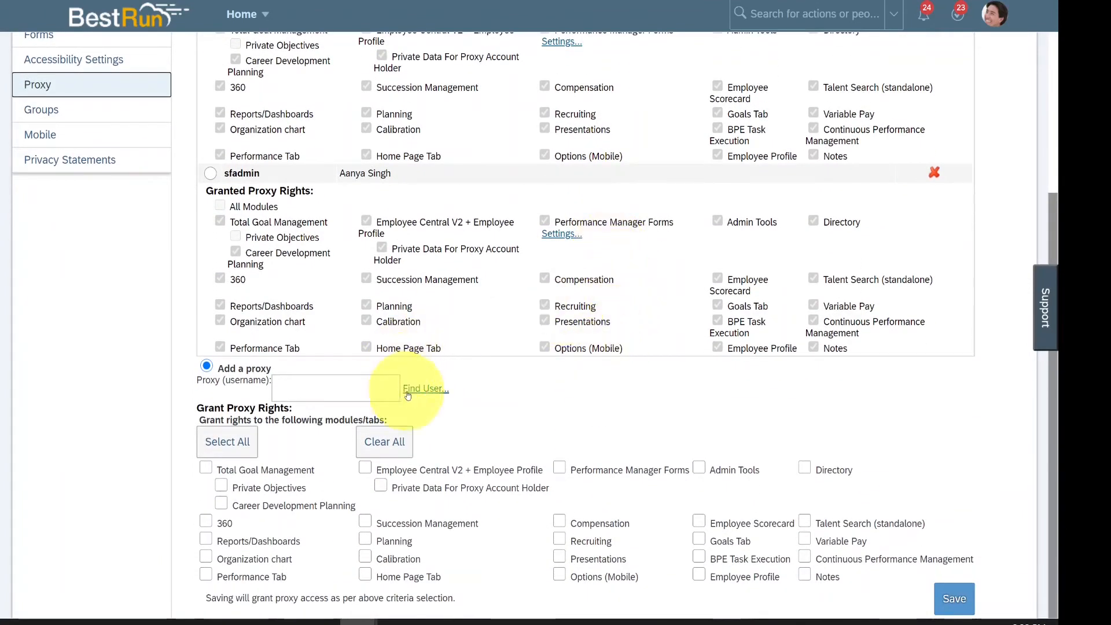
left_click(363, 387)
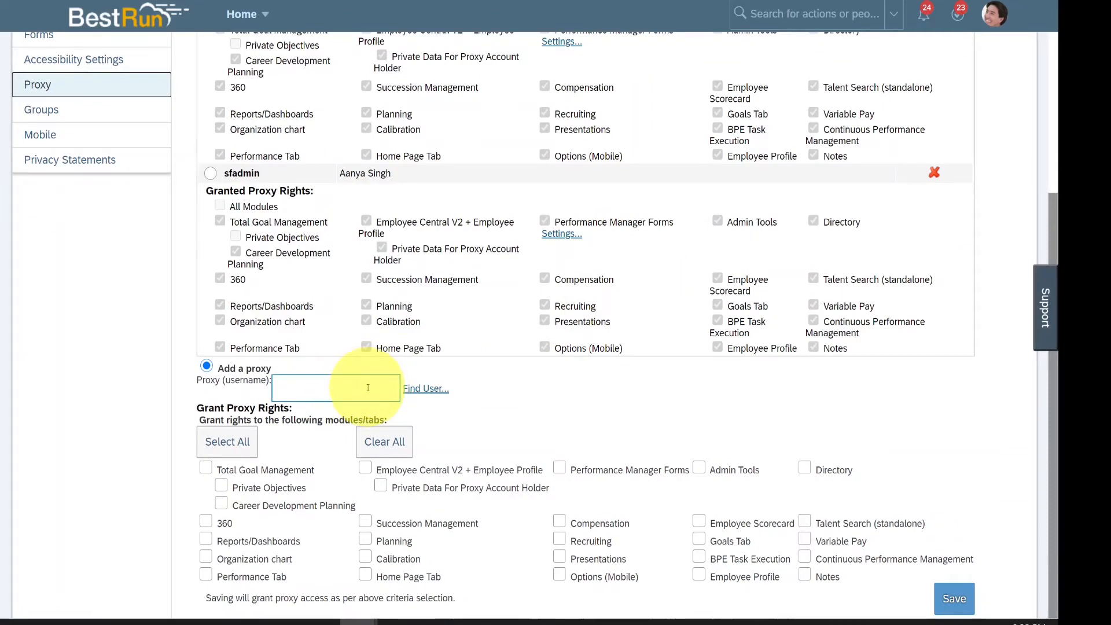
left_click(369, 388)
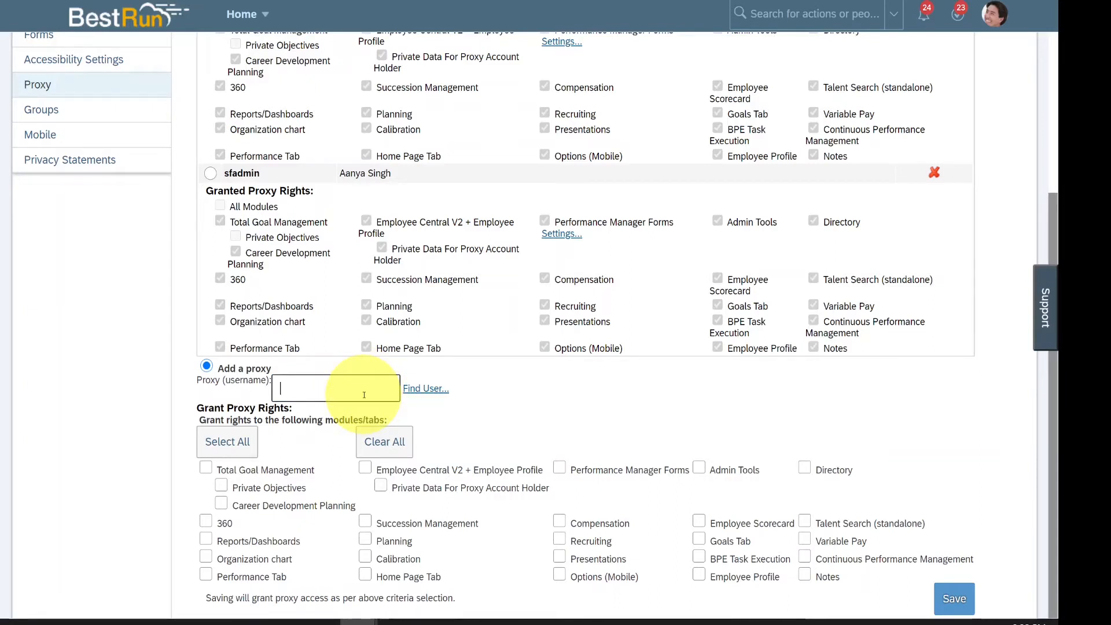
type("sfad")
left_click(338, 428)
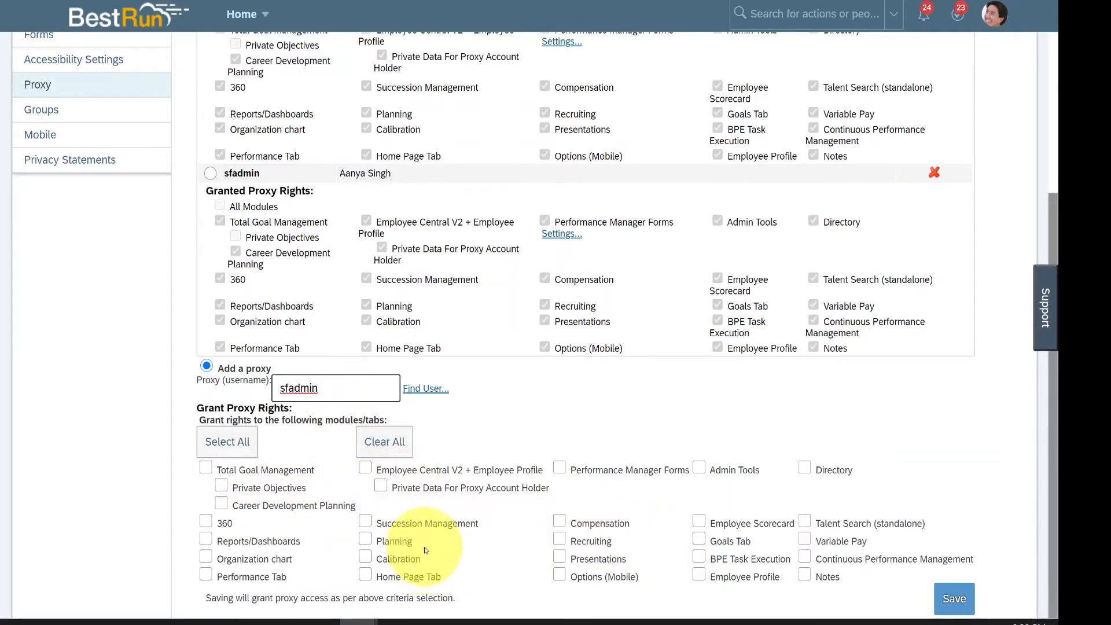
- Select the Home Page Tab and Organization chart proxy rights, extend the selection to all modules, and return to the proxy list
left_click(365, 575)
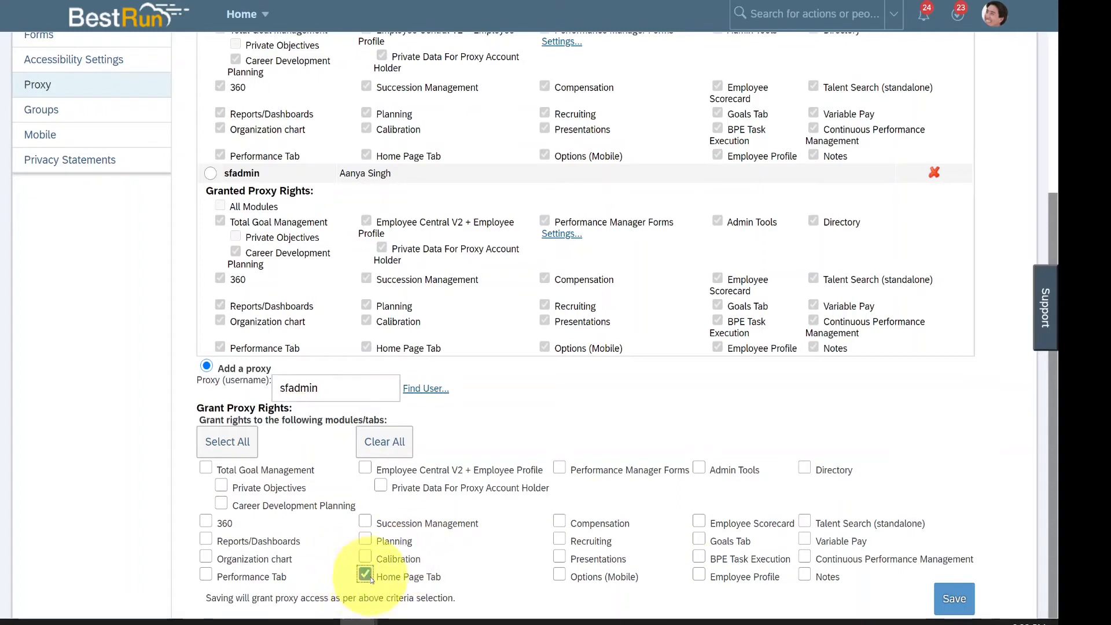
left_click(234, 560)
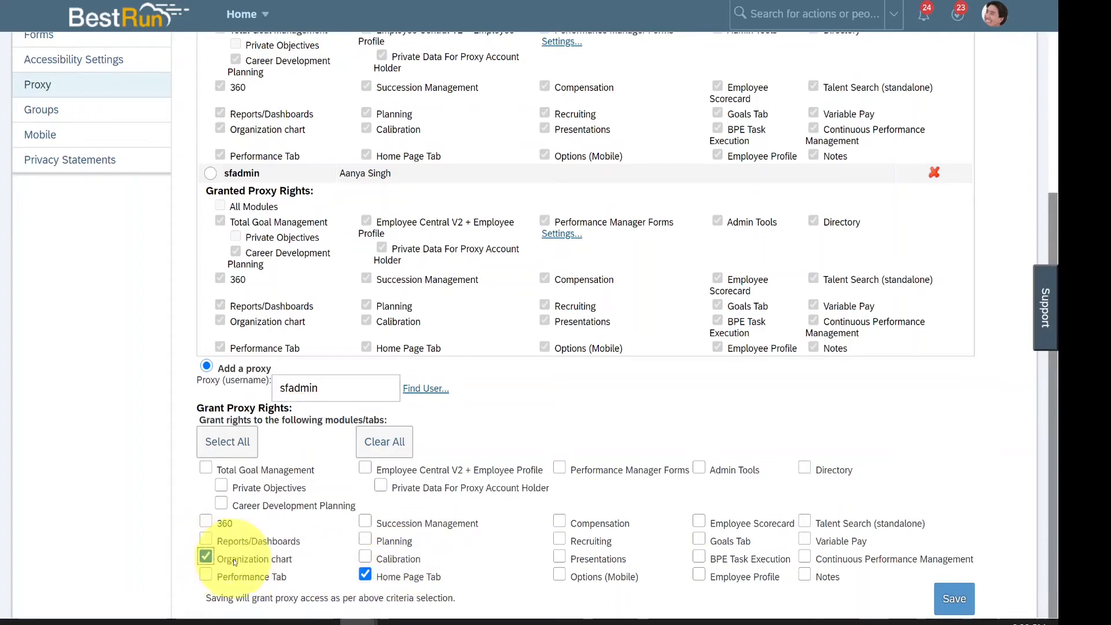
left_click(239, 443)
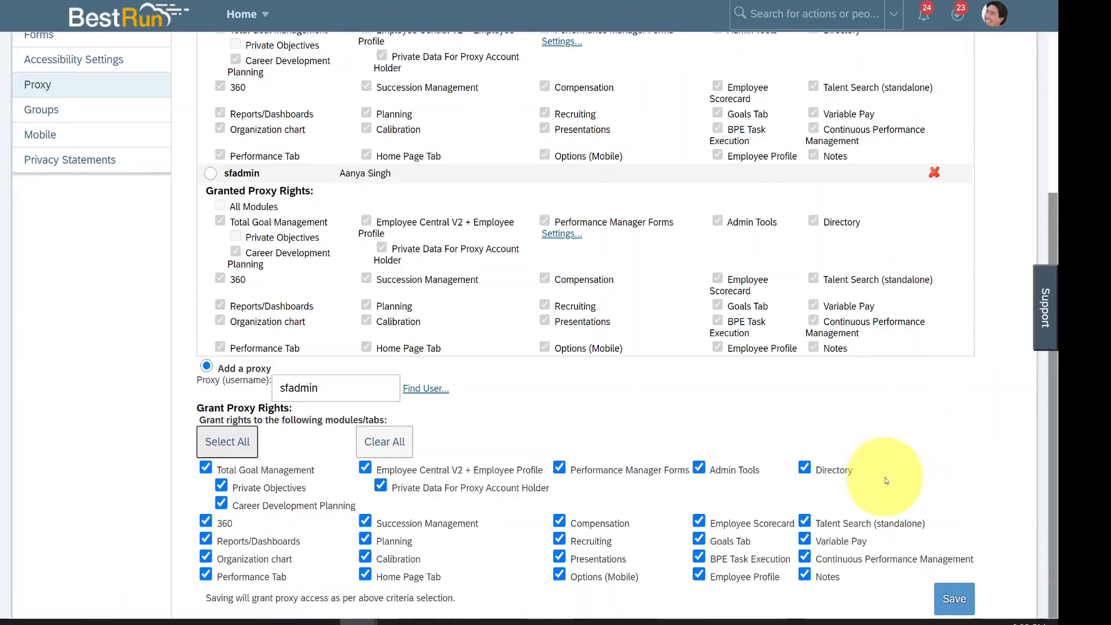
scroll(886, 480, "up", 5)
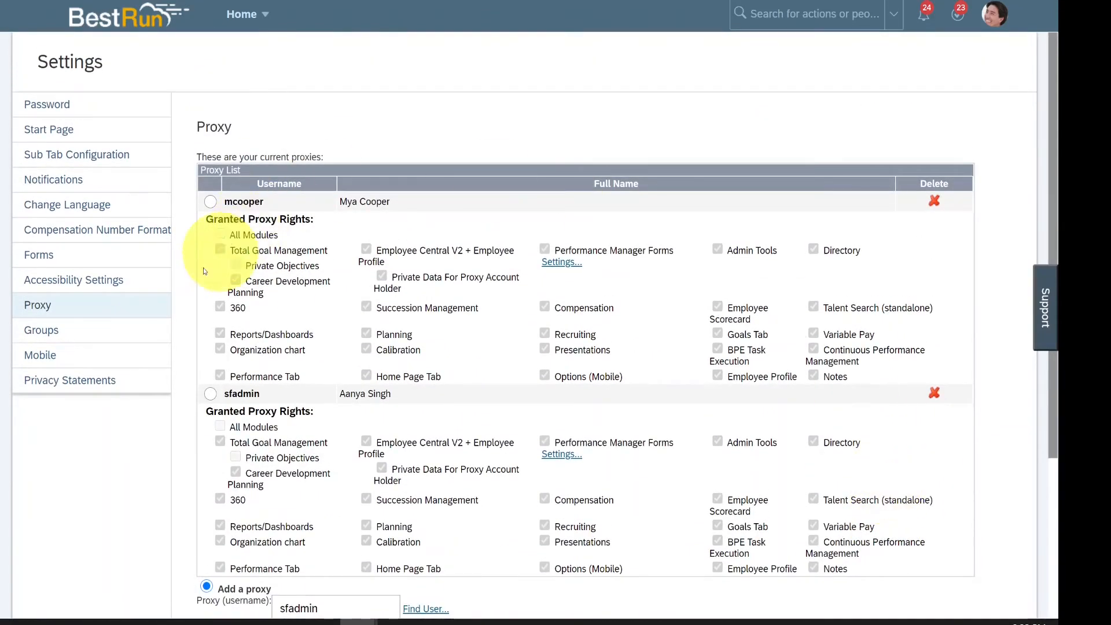
left_click(41, 313)
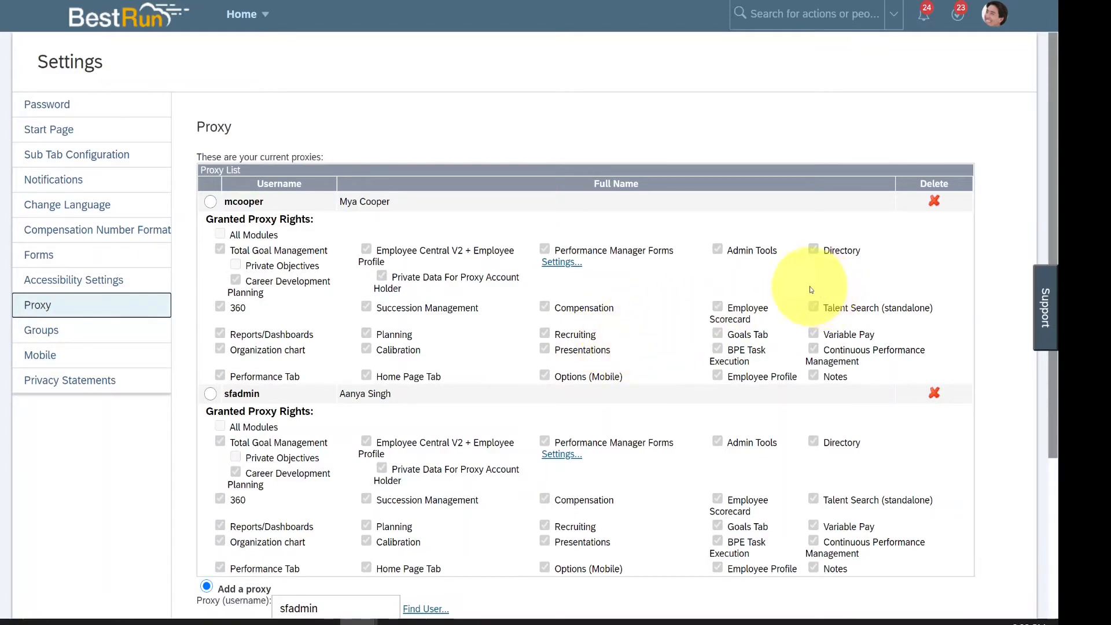
- Start Proxy Now from the account options to select a target user
left_click(995, 13)
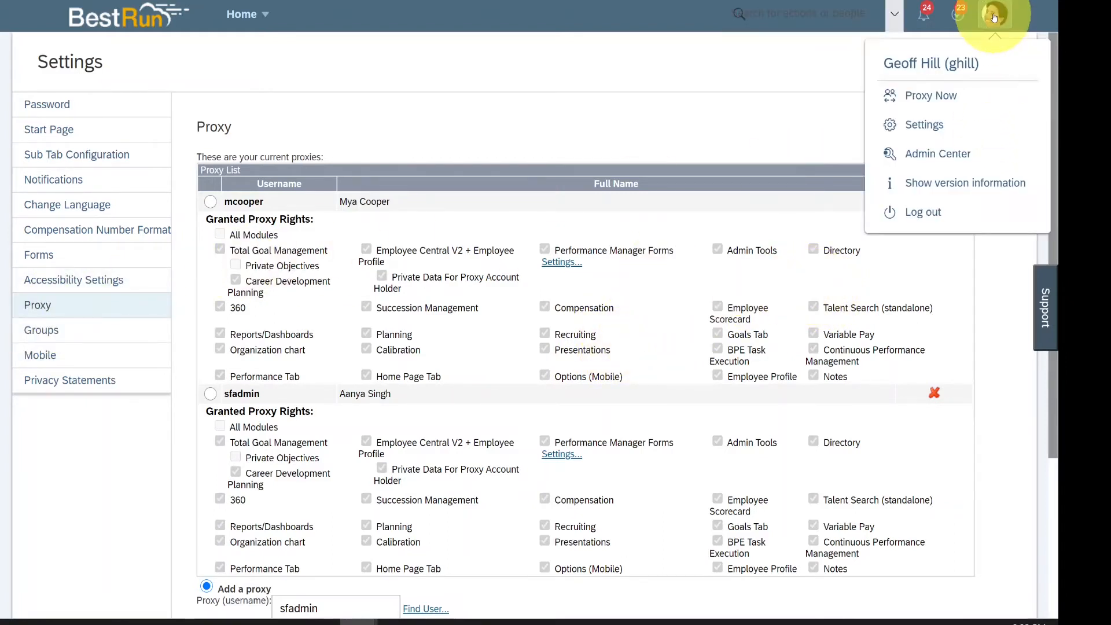
left_click(932, 96)
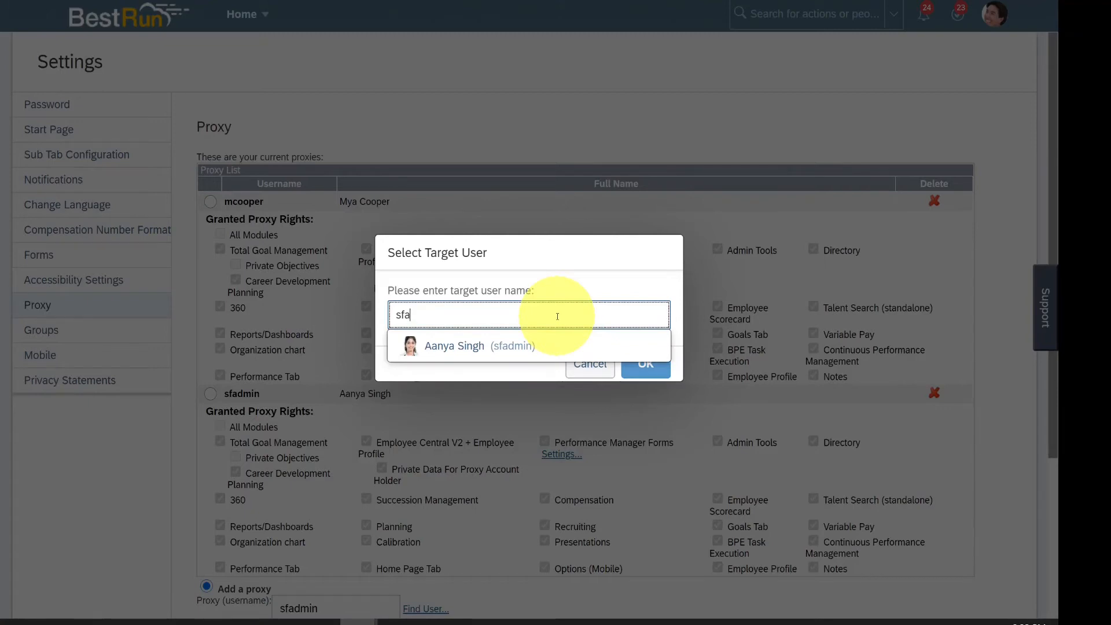
- Try to look up a different user by first name as the proxy target, and clear the target user name
key("BackSpace")
key("BackSpace")
key("BackSpace")
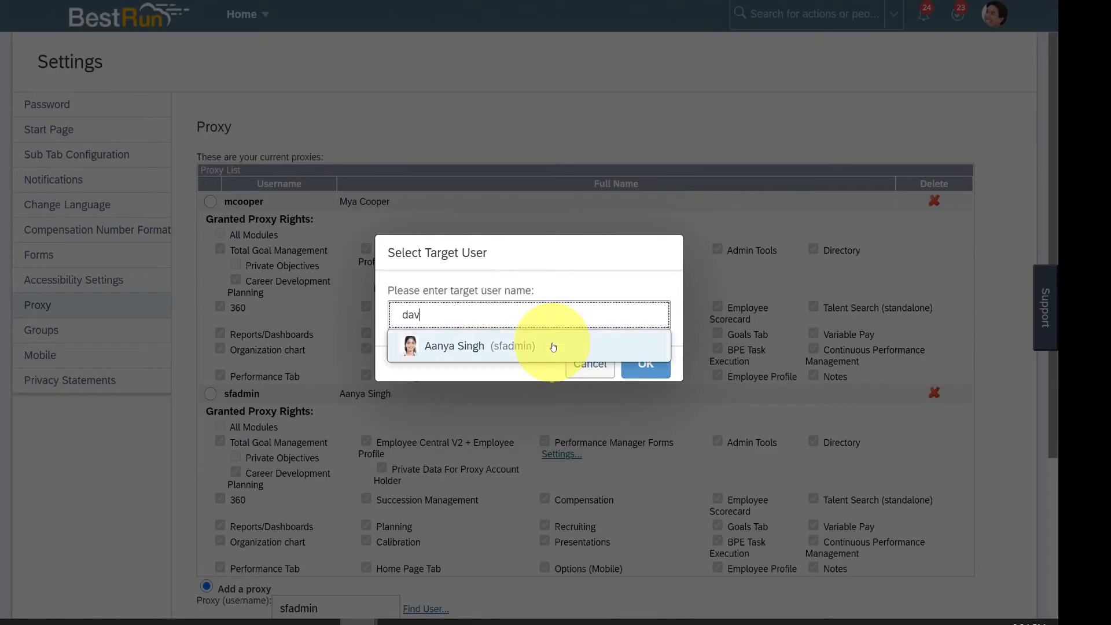
type("id")
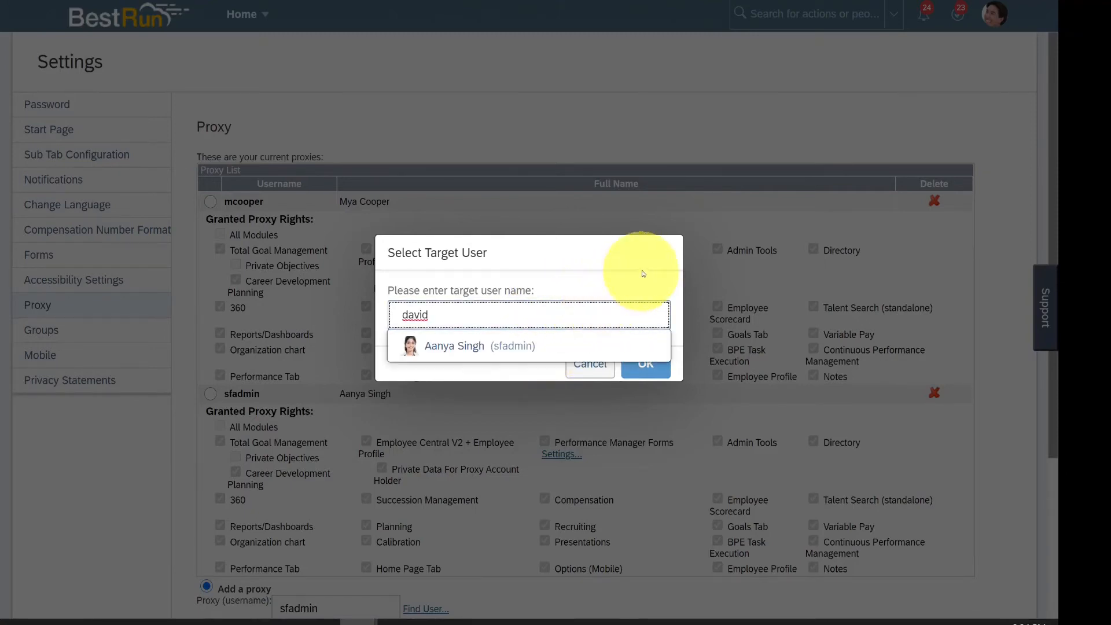
double_click(596, 316)
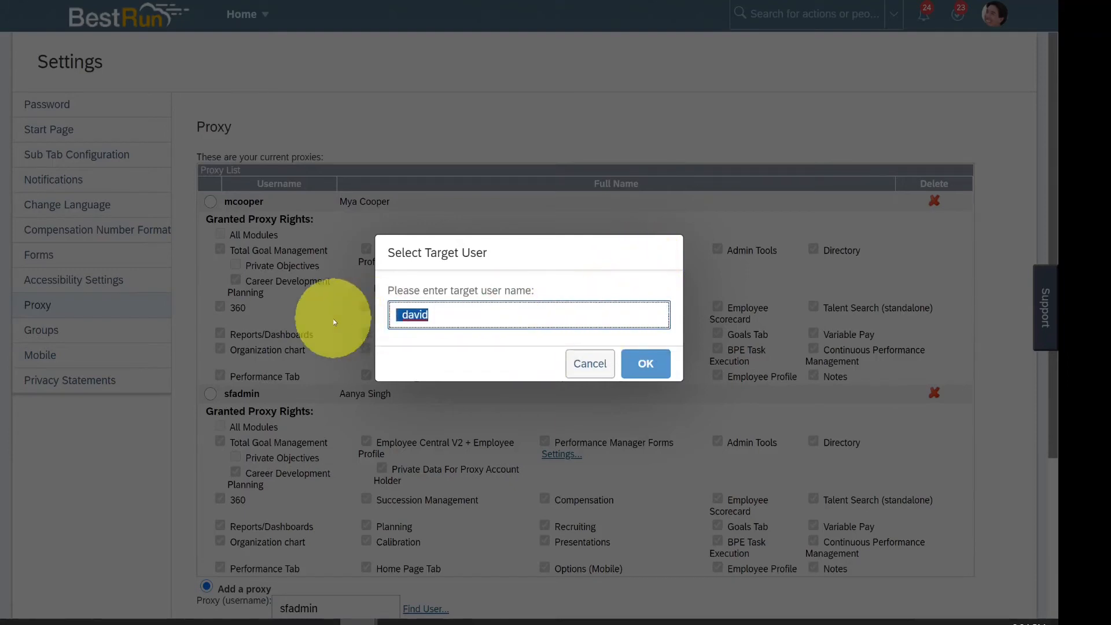
key("BackSpace")
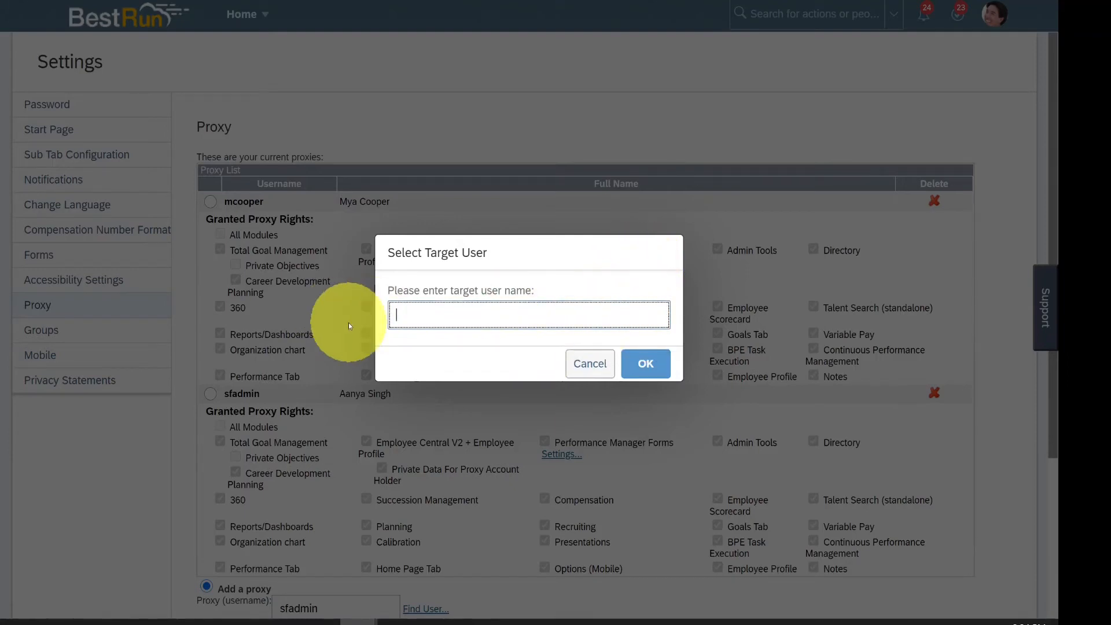
type("david")
key("BackSpace")
key("BackSpace")
key("BackSpace")
key("BackSpace")
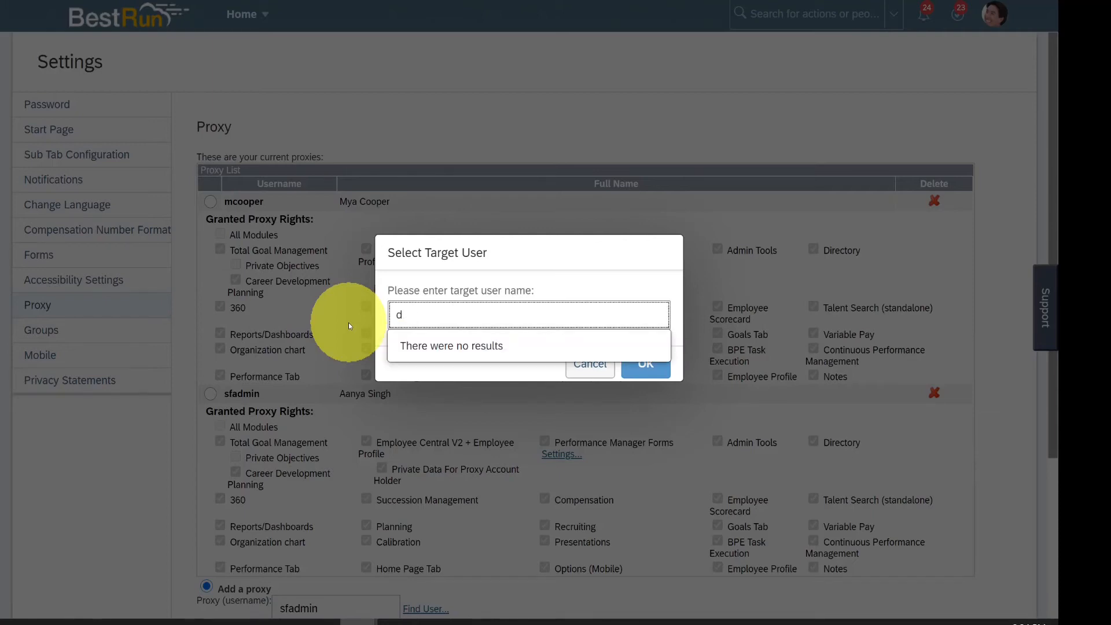
key("BackSpace")
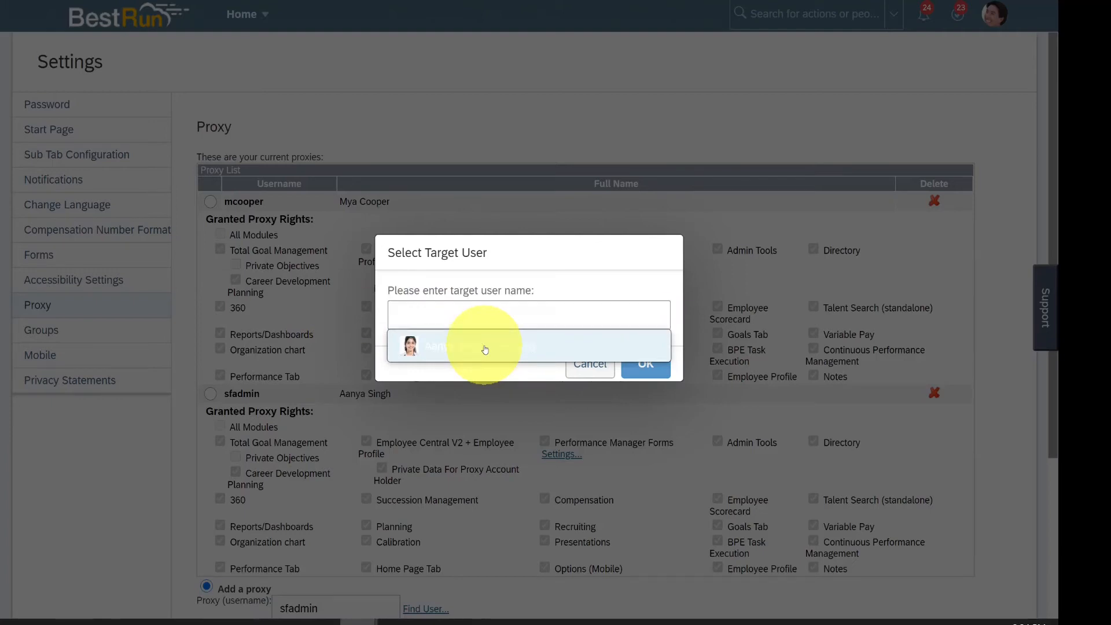
- Proxy in as the sfadmin account and view the modules available to it in the main navigation
left_click(485, 347)
left_click(647, 362)
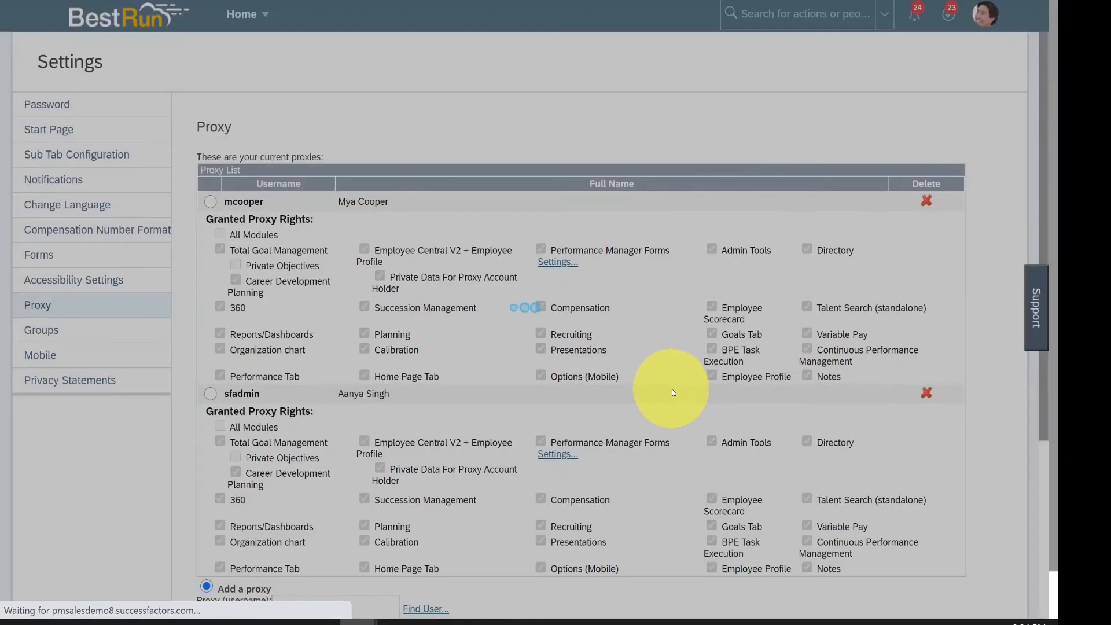
scroll(672, 389, "down", 1)
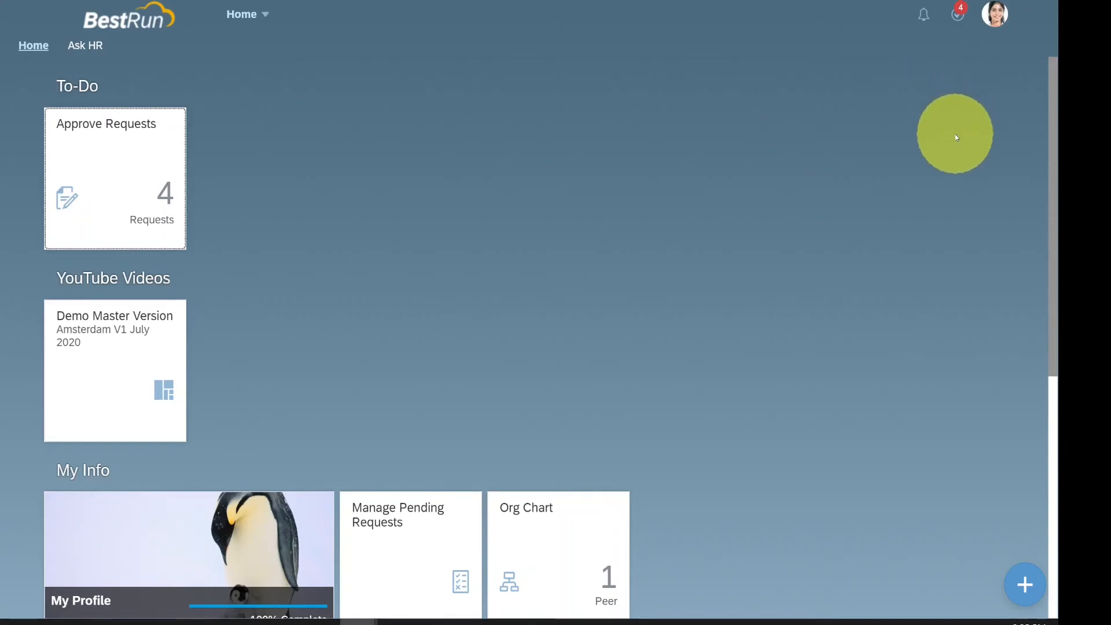
left_click(243, 16)
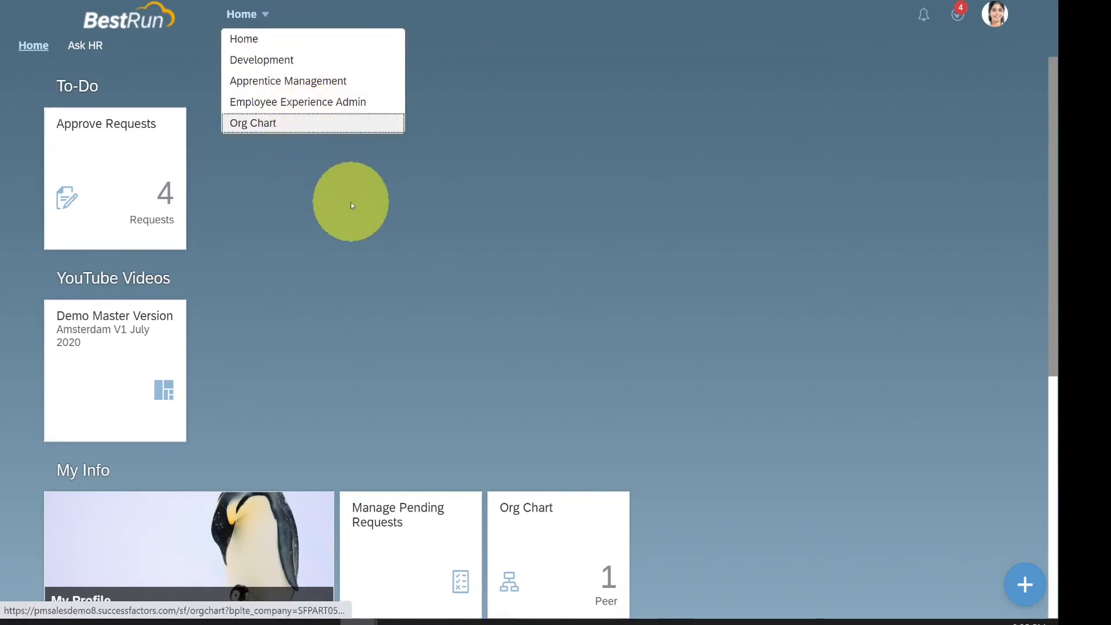
left_click(351, 204)
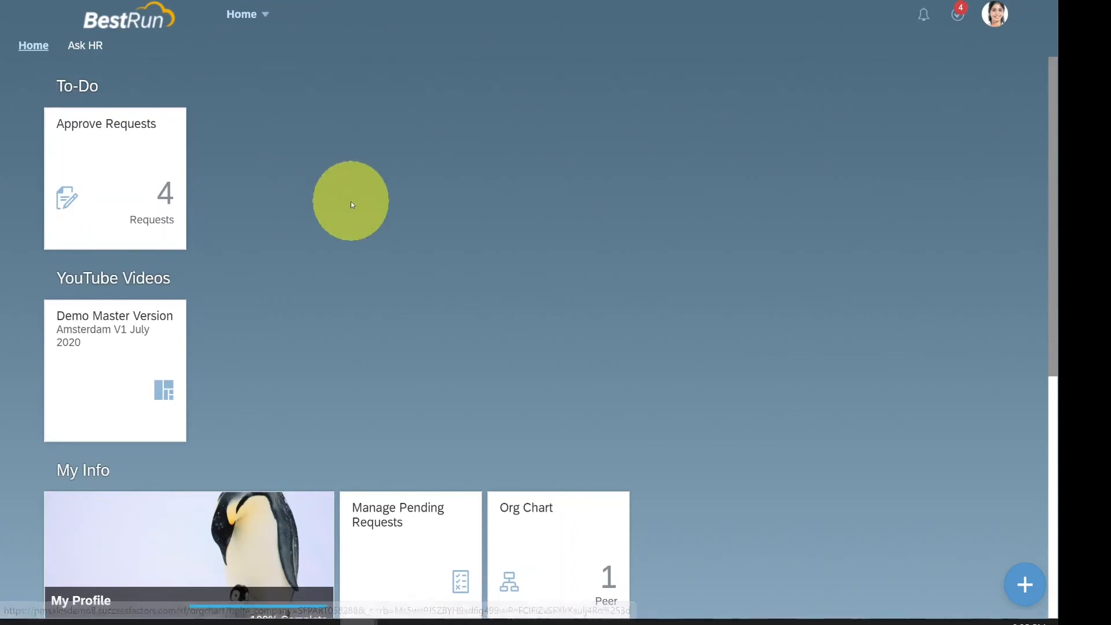
- Return to the original account with Become Self and view the modules available to it in the main navigation
left_click(1002, 17)
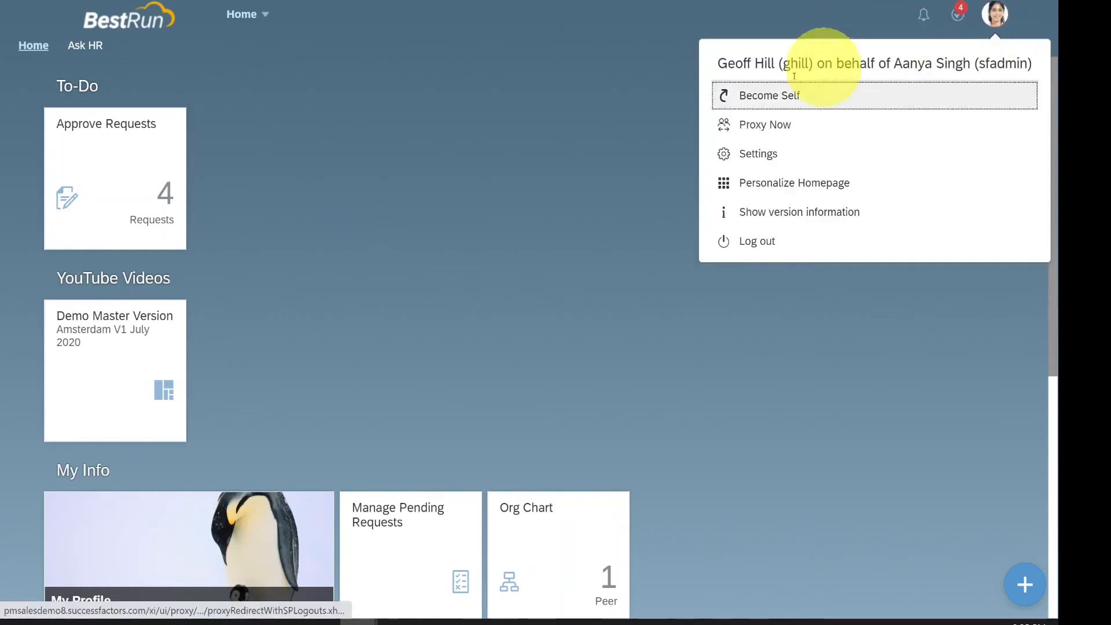
left_click(785, 100)
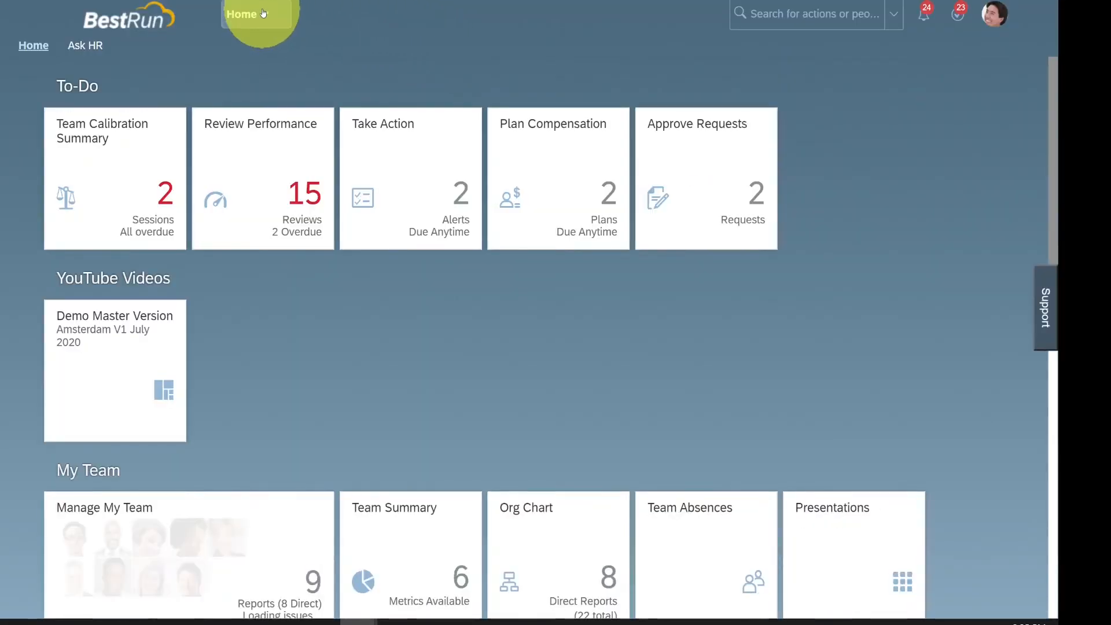
left_click(264, 13)
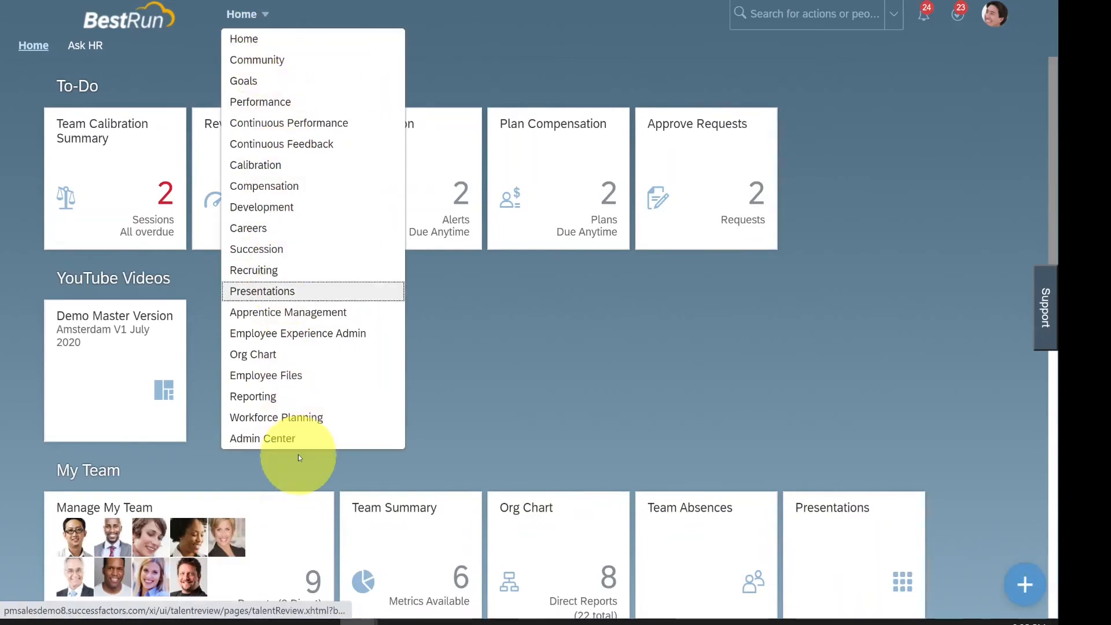
left_click(355, 79)
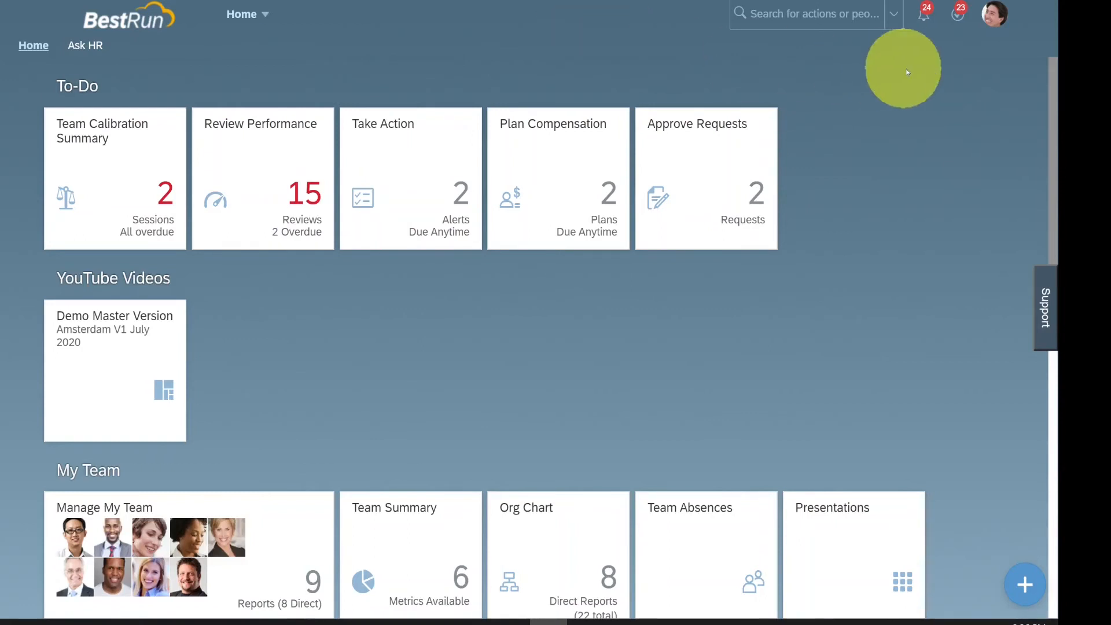
- Open the Groups section of the personal settings
left_click(996, 24)
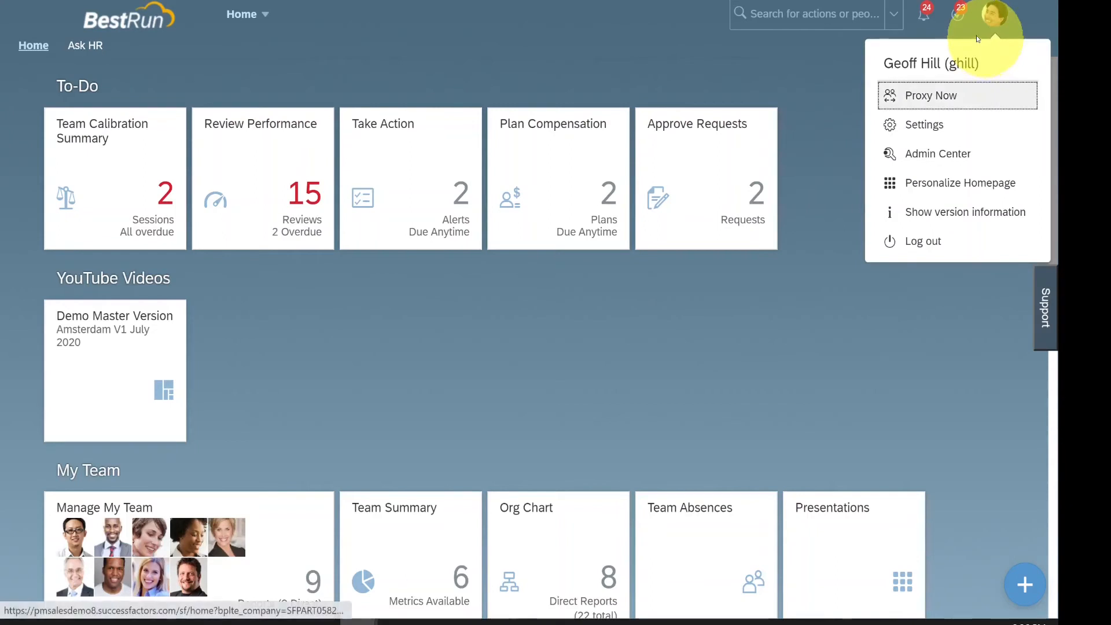
left_click(926, 126)
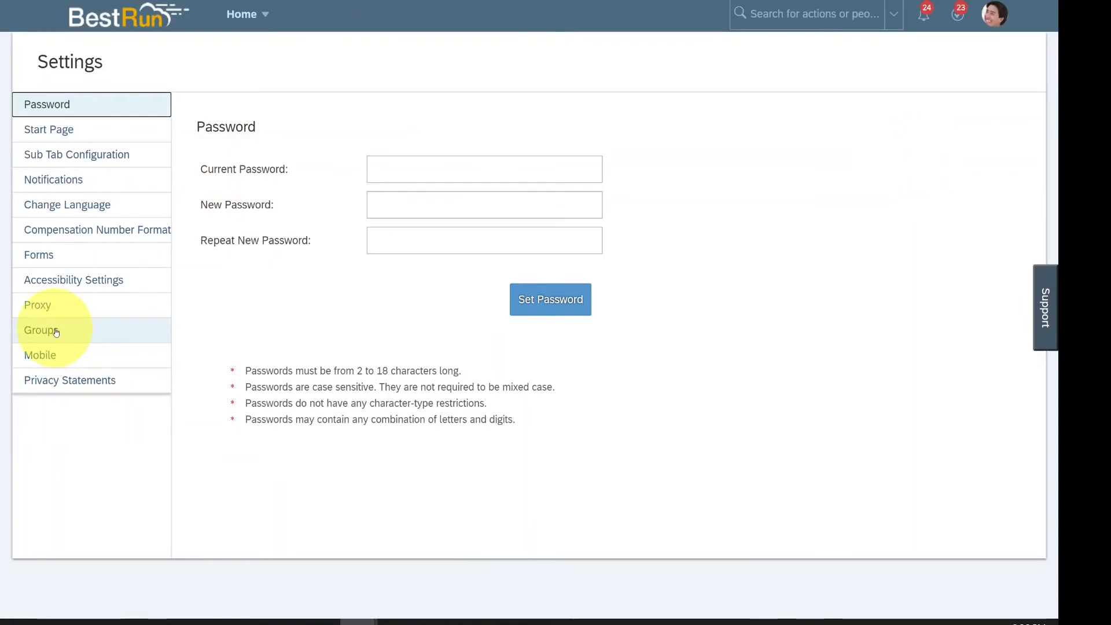
left_click(57, 332)
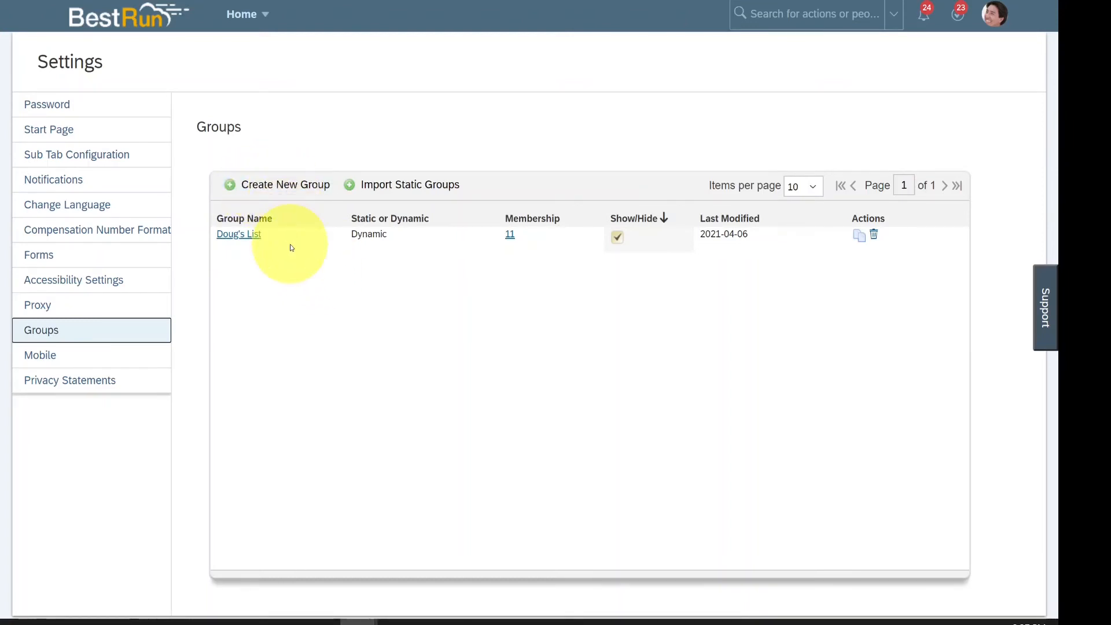
- Open the existing dynamic group's definition and examine its category options, country selection and member list
left_click(252, 237)
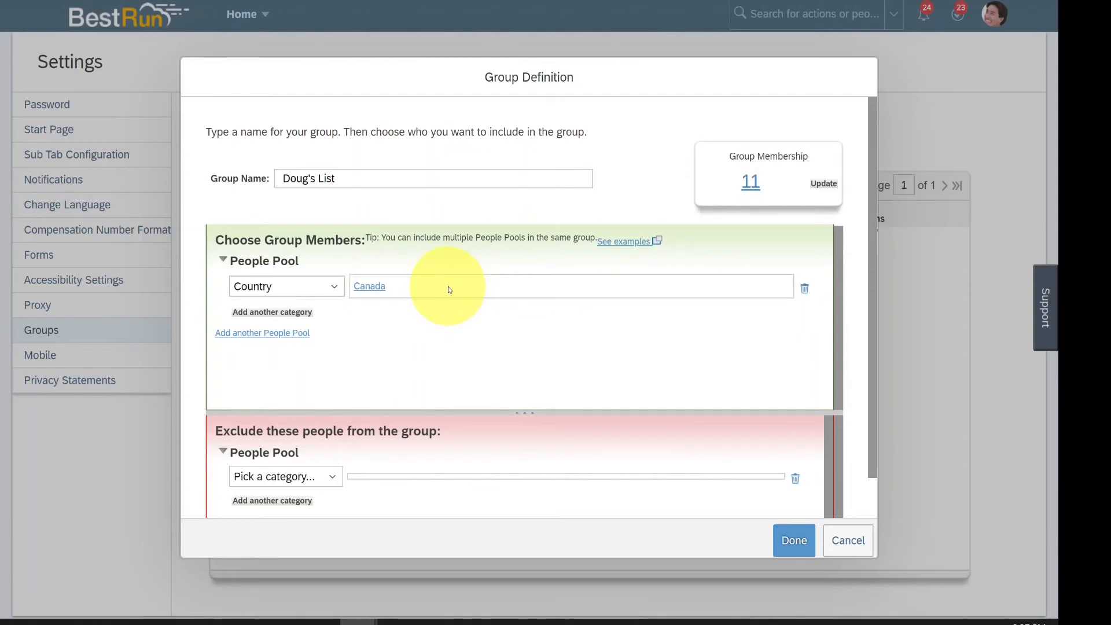
left_click(329, 288)
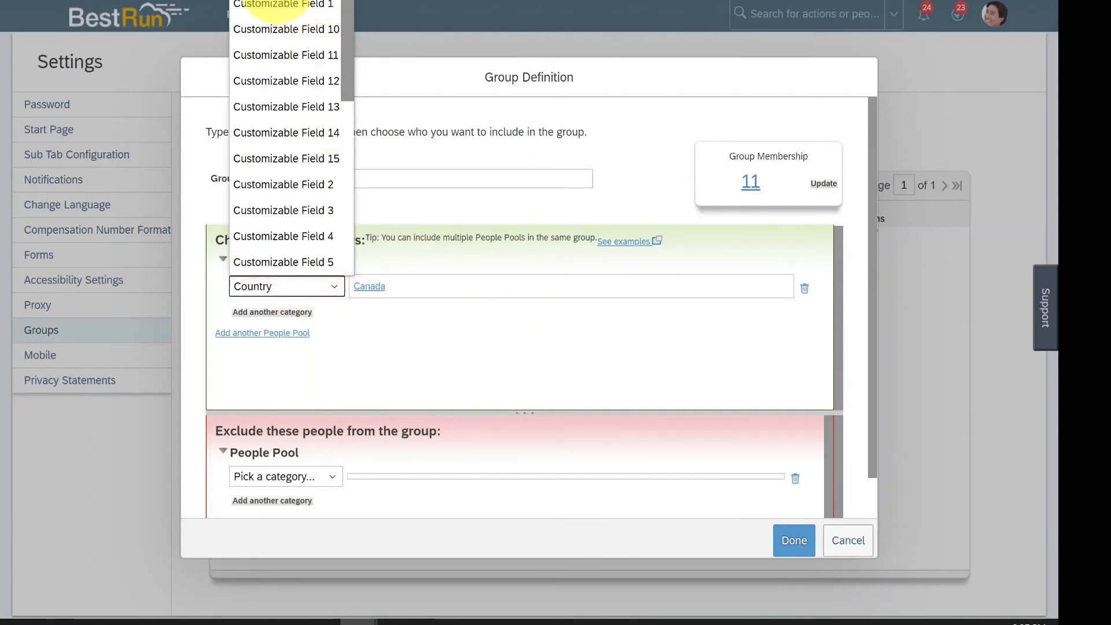
left_click(366, 287)
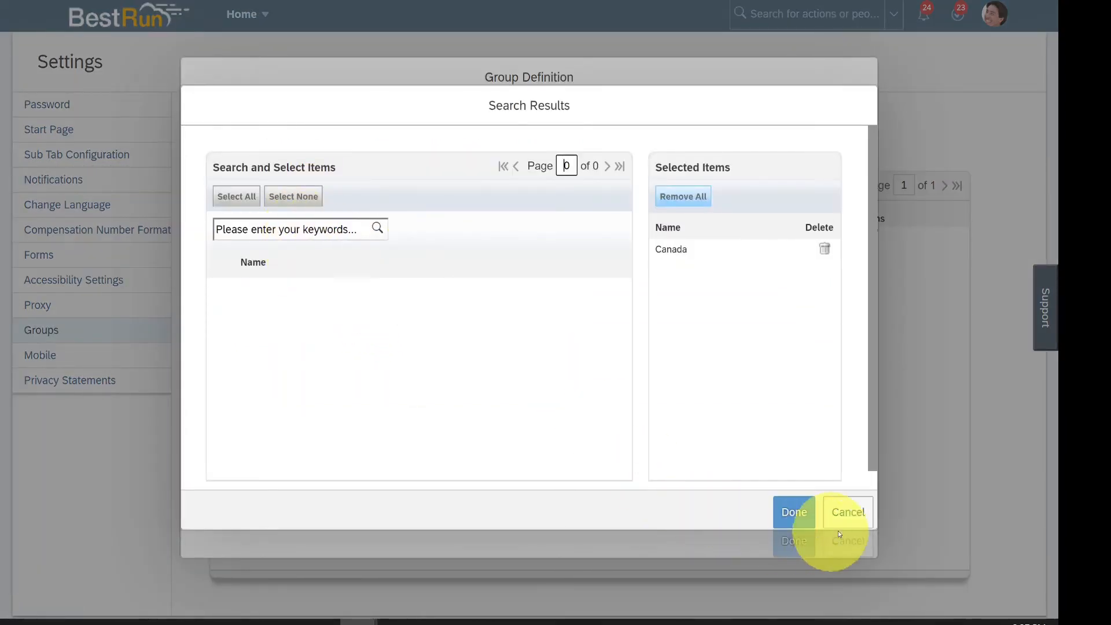
left_click(803, 514)
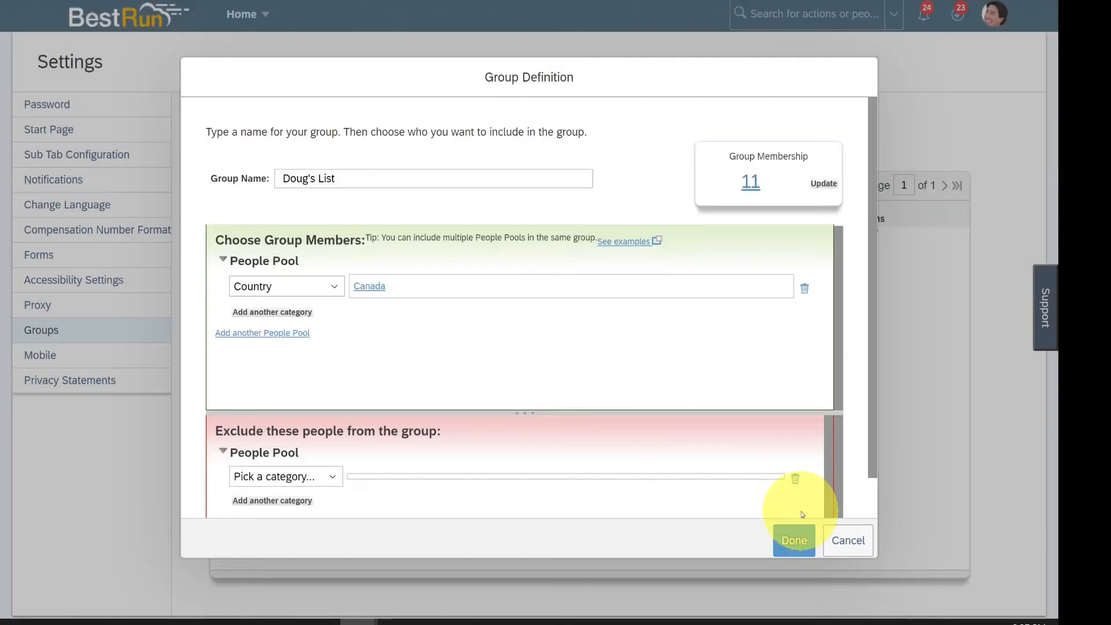
left_click(821, 183)
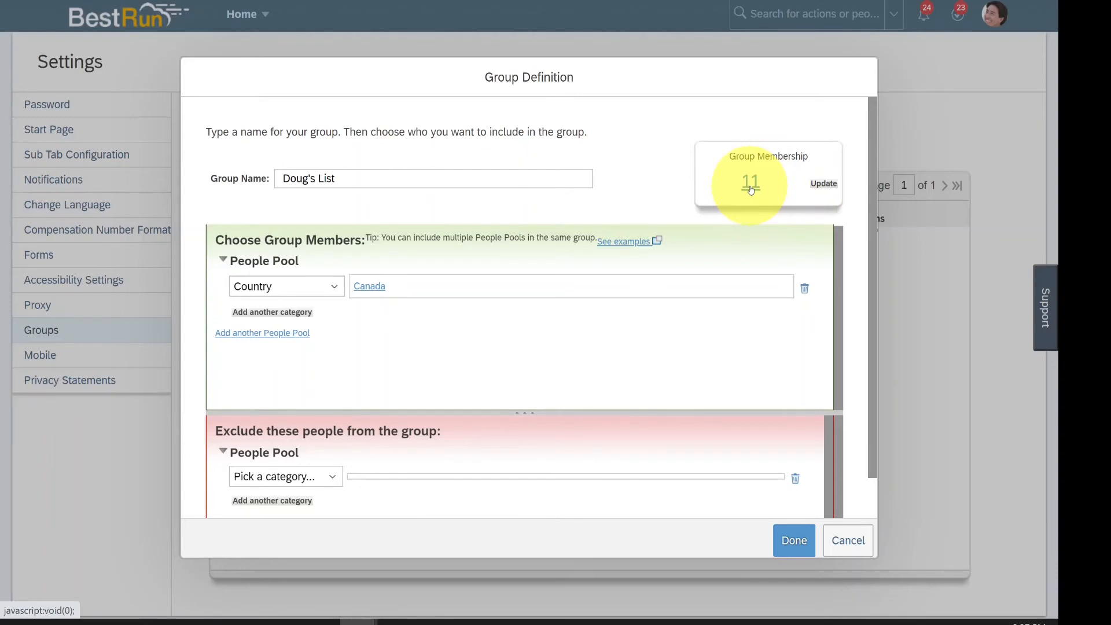
left_click(750, 184)
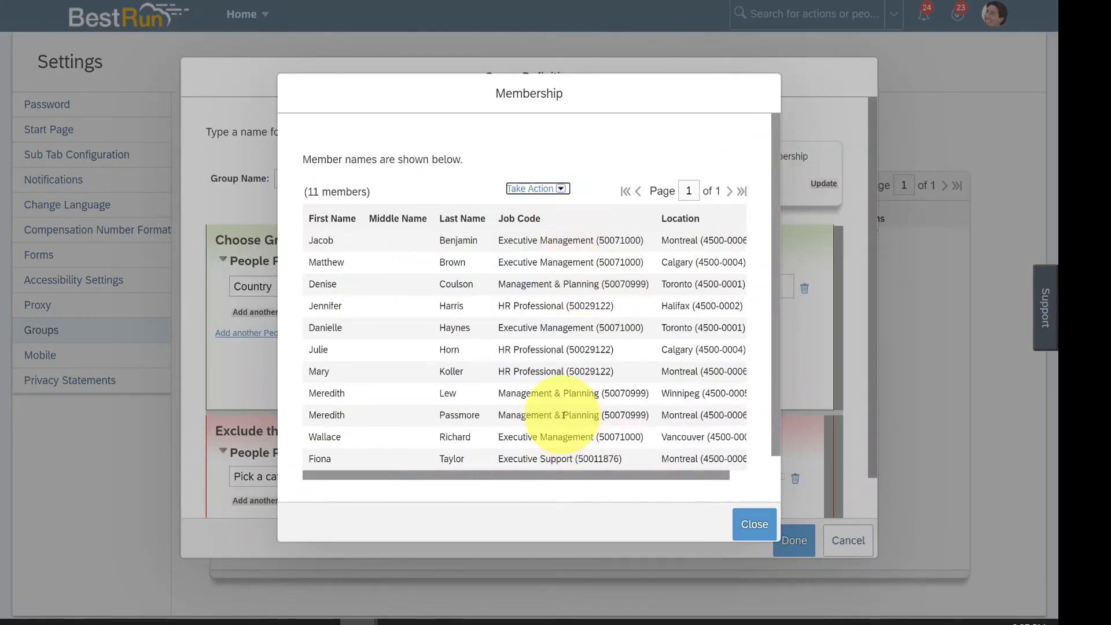
left_click(755, 524)
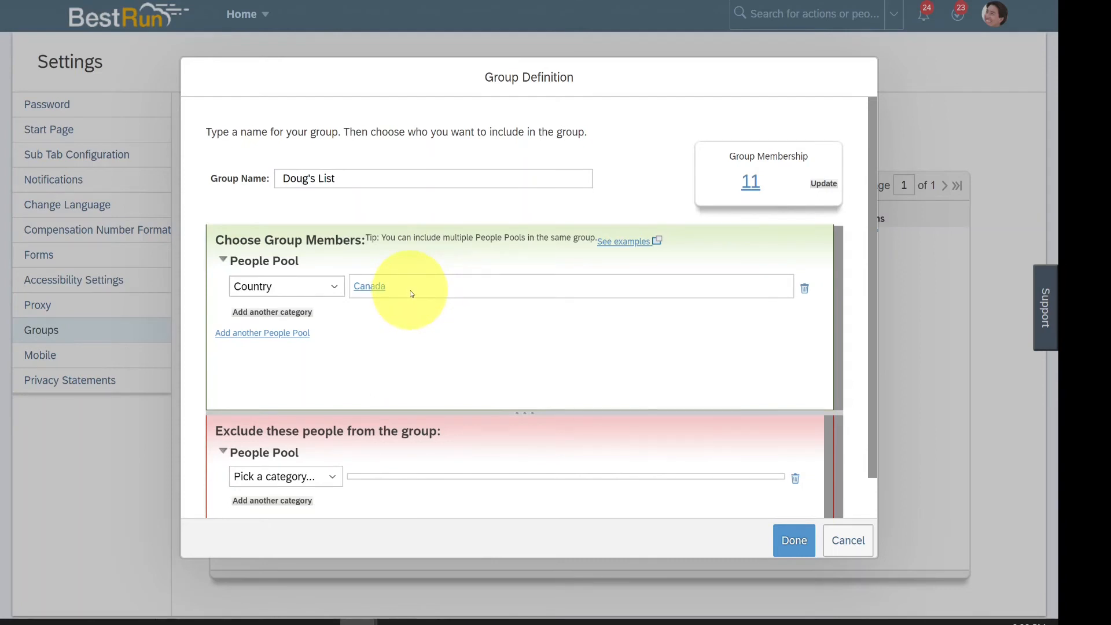
- Add a second category, State, to the people pool of included group members
left_click(285, 314)
left_click(298, 309)
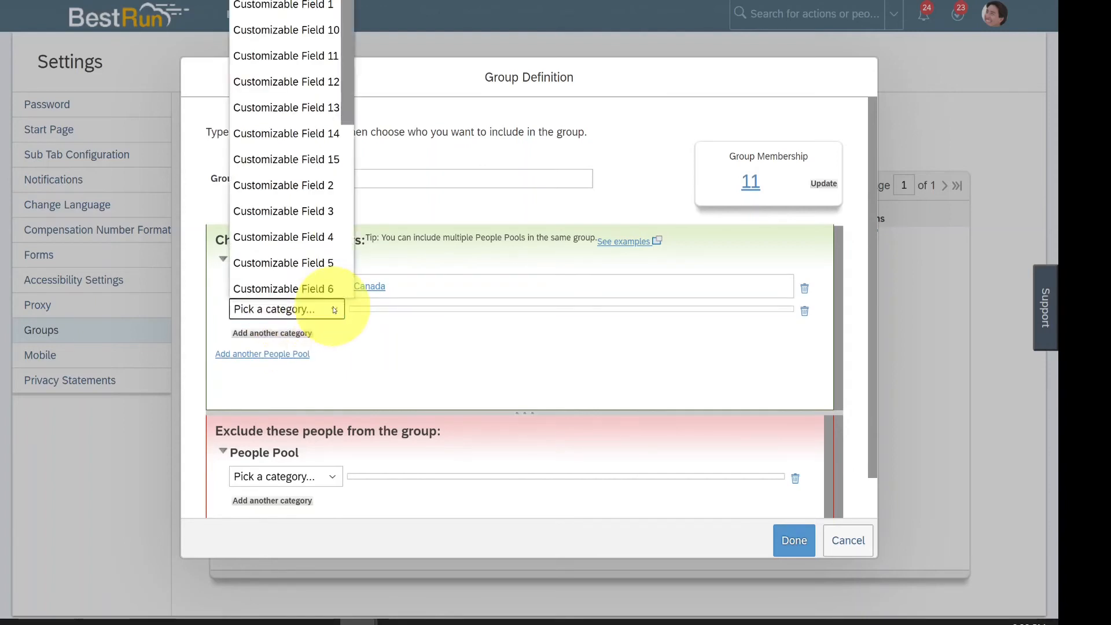
scroll(281, 252, "down", 5)
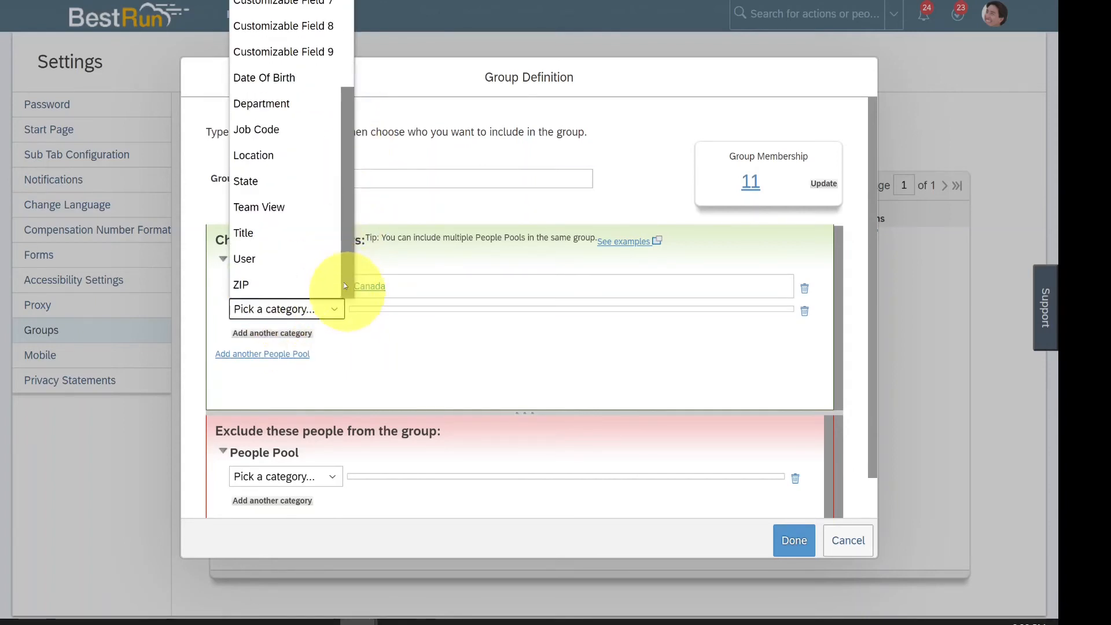
left_click(261, 206)
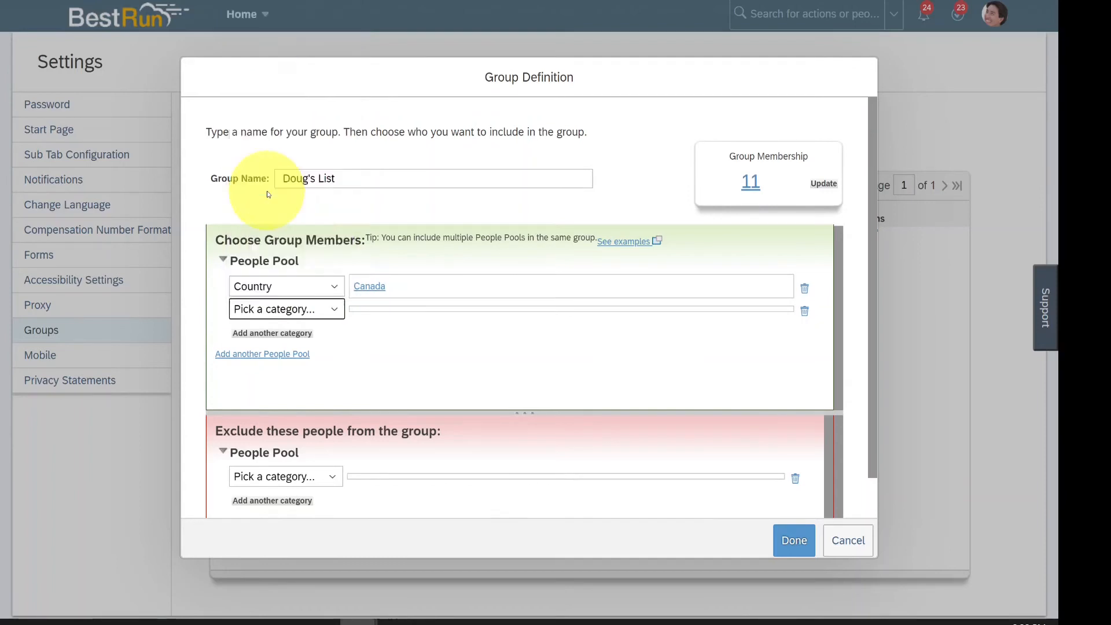
- Search the State values for "qu" and "ont", select Quebec and Ontario, and apply both to the group definition
left_click(281, 230)
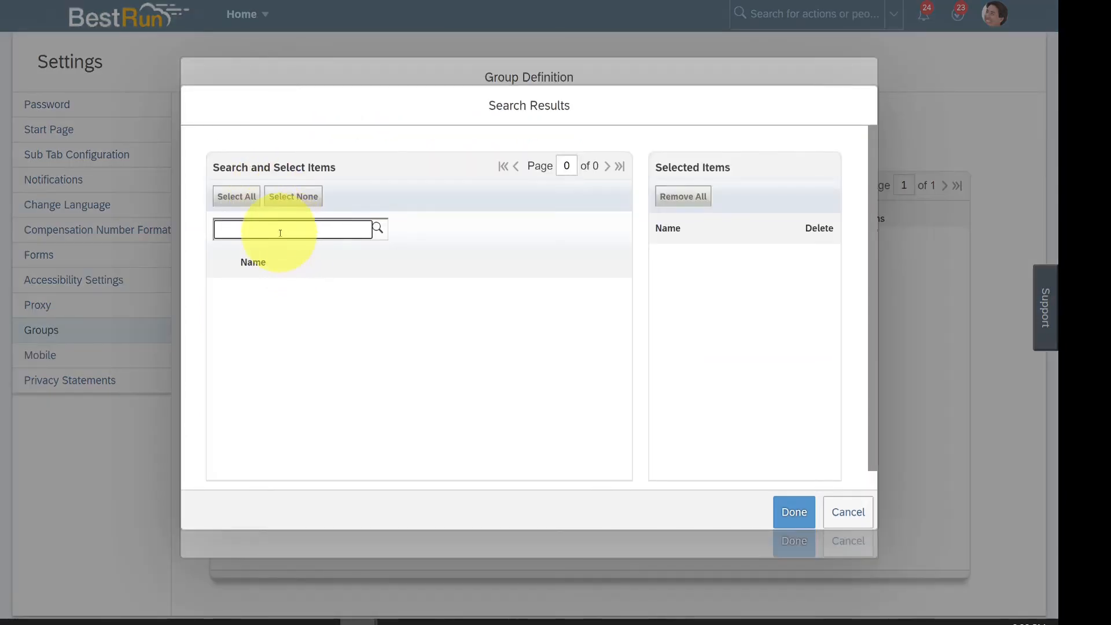
left_click(378, 228)
left_click(221, 308)
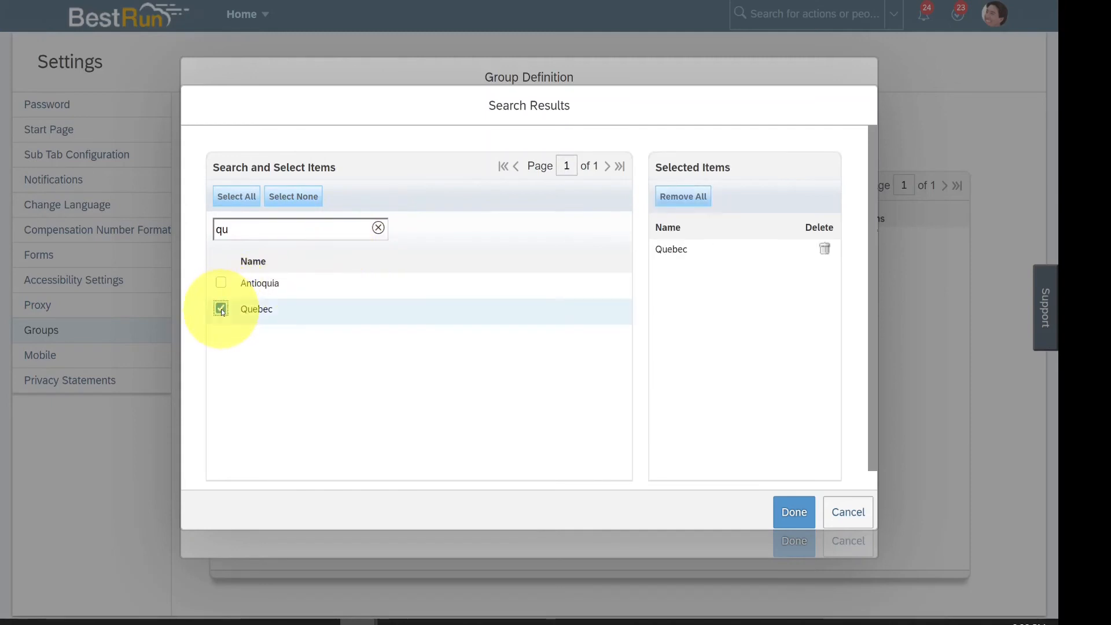
left_click_drag(235, 228, 203, 231)
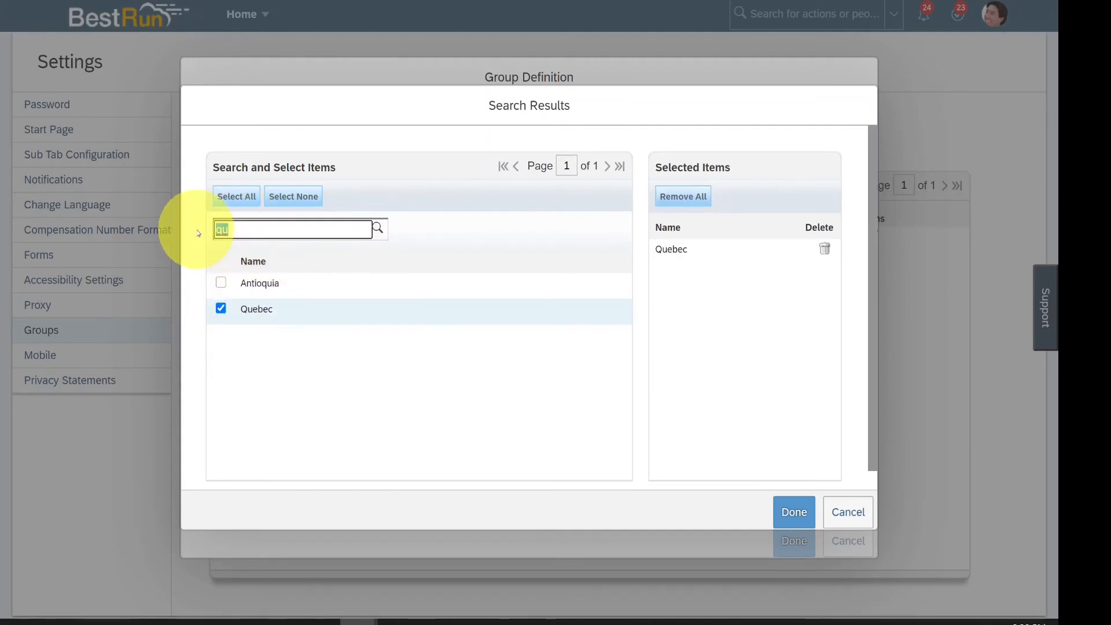
key("BackSpace")
type("ont")
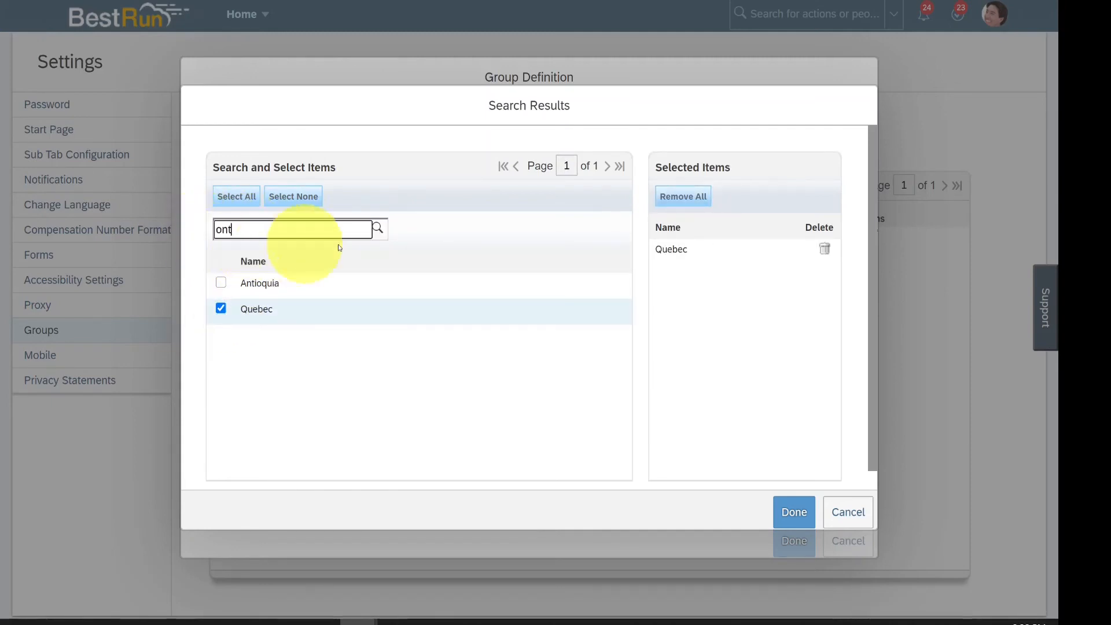
left_click(378, 229)
left_click(220, 283)
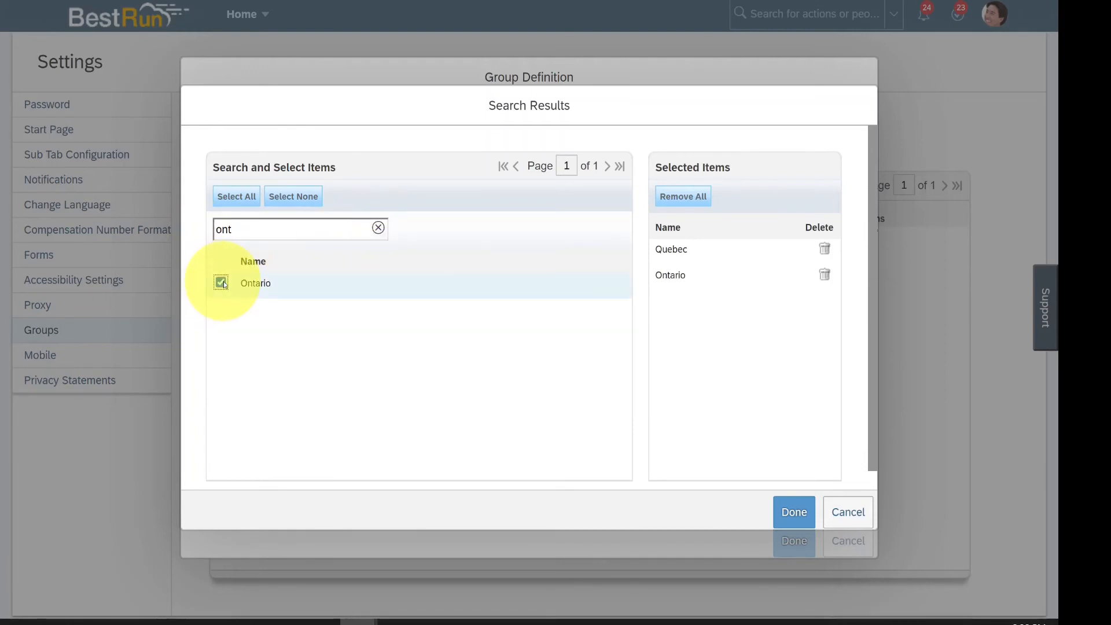
left_click(794, 511)
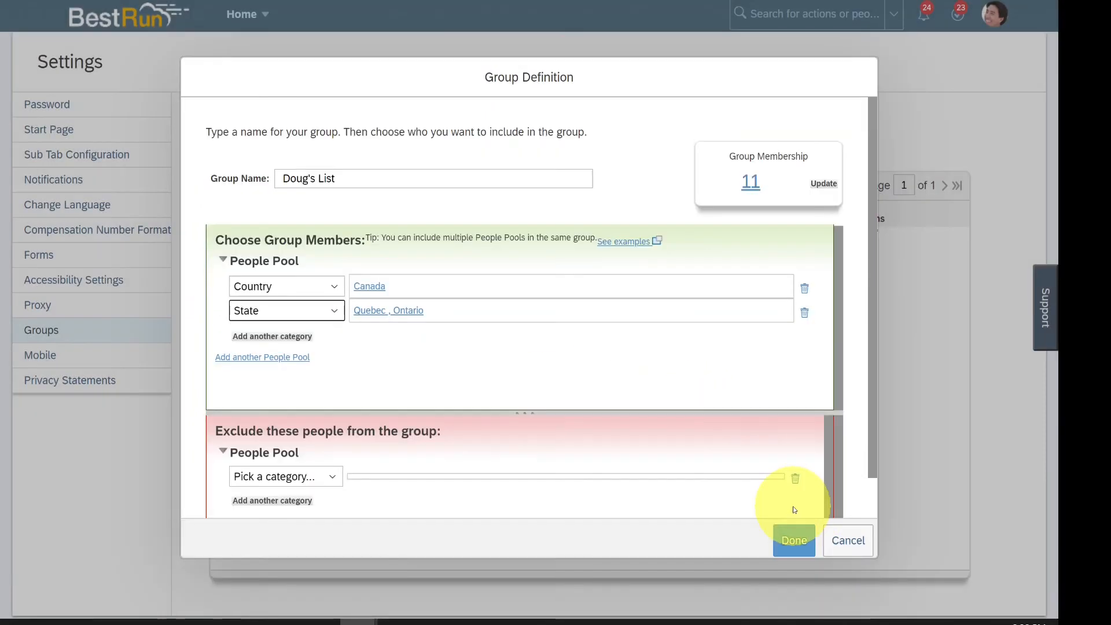
- Update the group membership count and add a second people pool of included members with State as its category
left_click(825, 184)
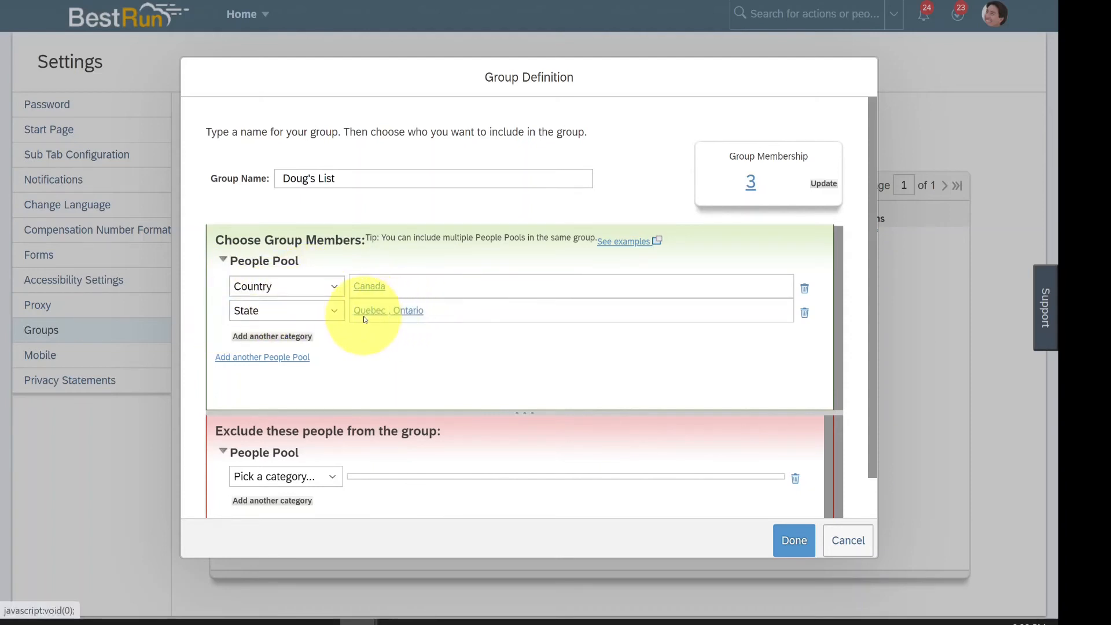
left_click(290, 359)
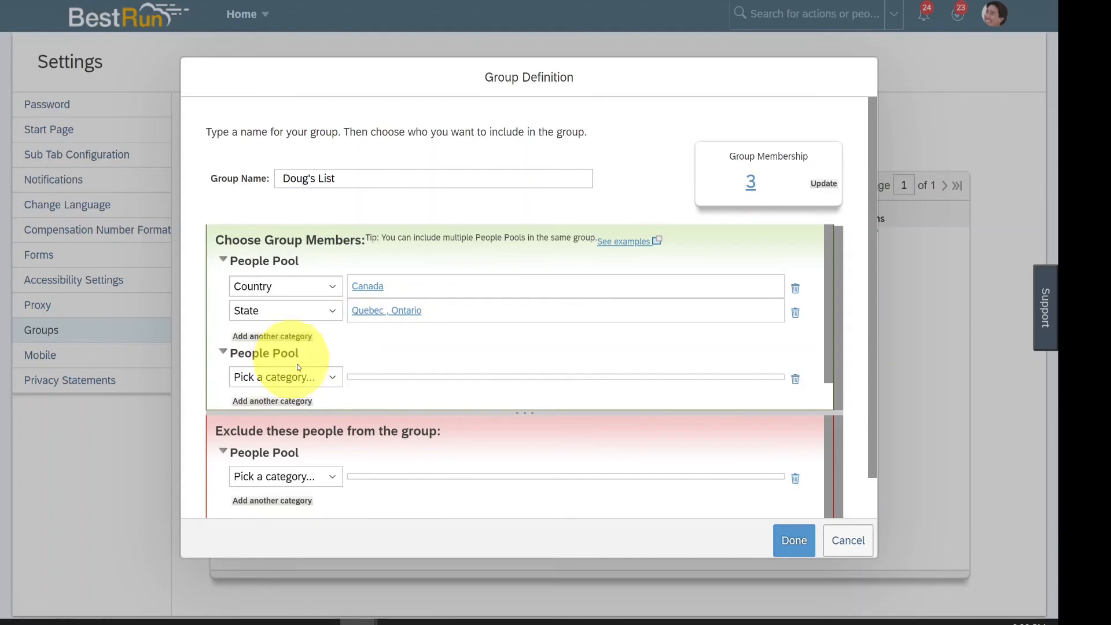
left_click(333, 377)
left_click_drag(347, 194, 355, 355)
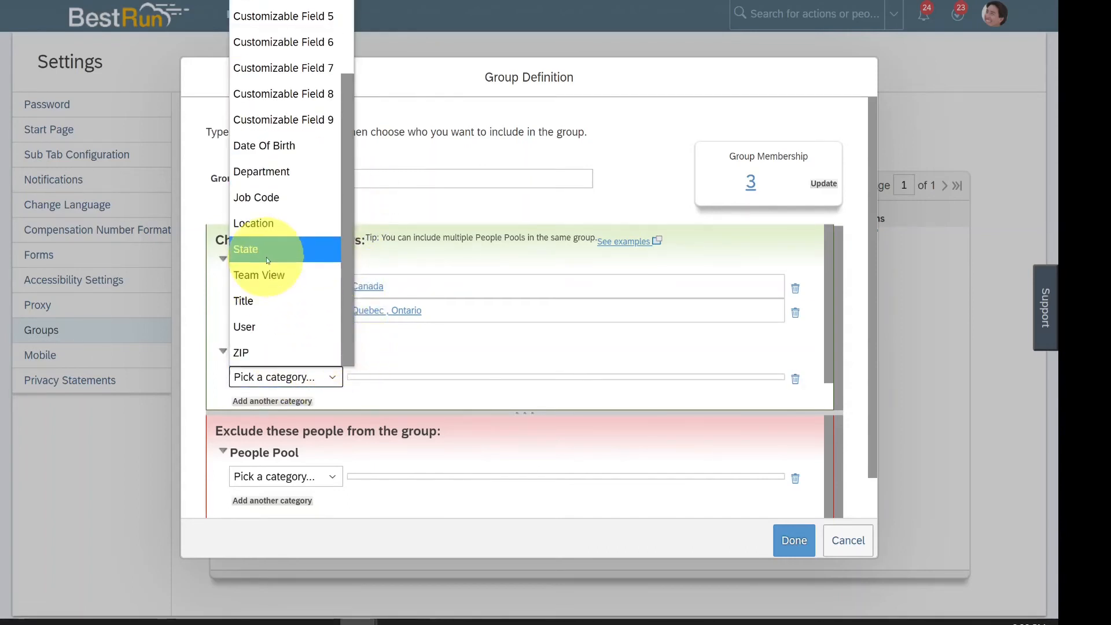
left_click(260, 248)
- Search the State values for "flo", select Florida and apply it to the second people pool
left_click(292, 233)
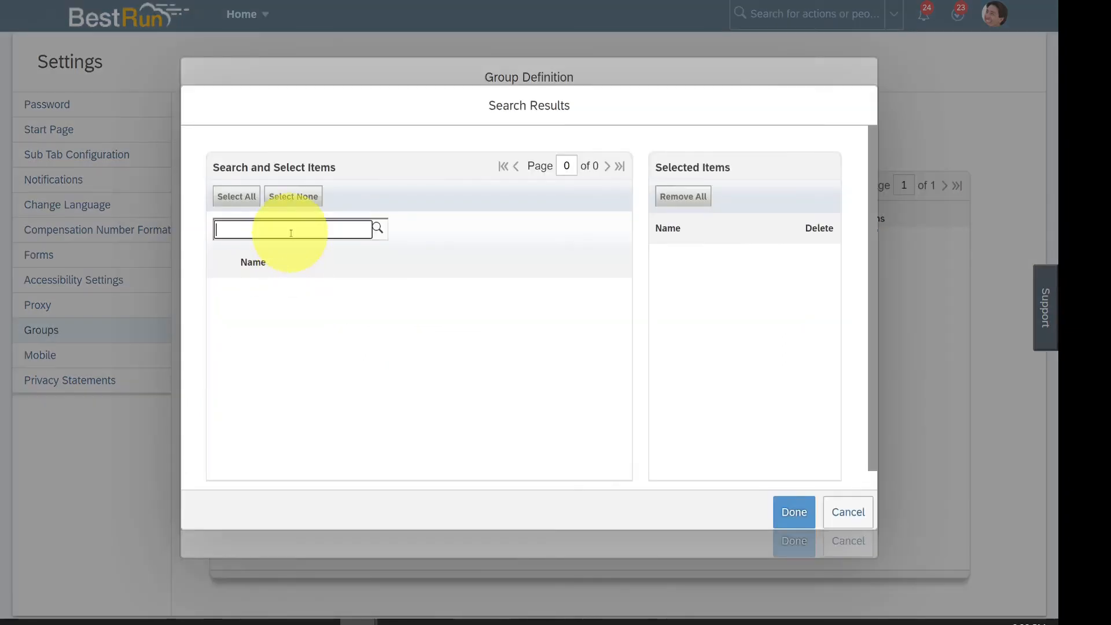
type("flo")
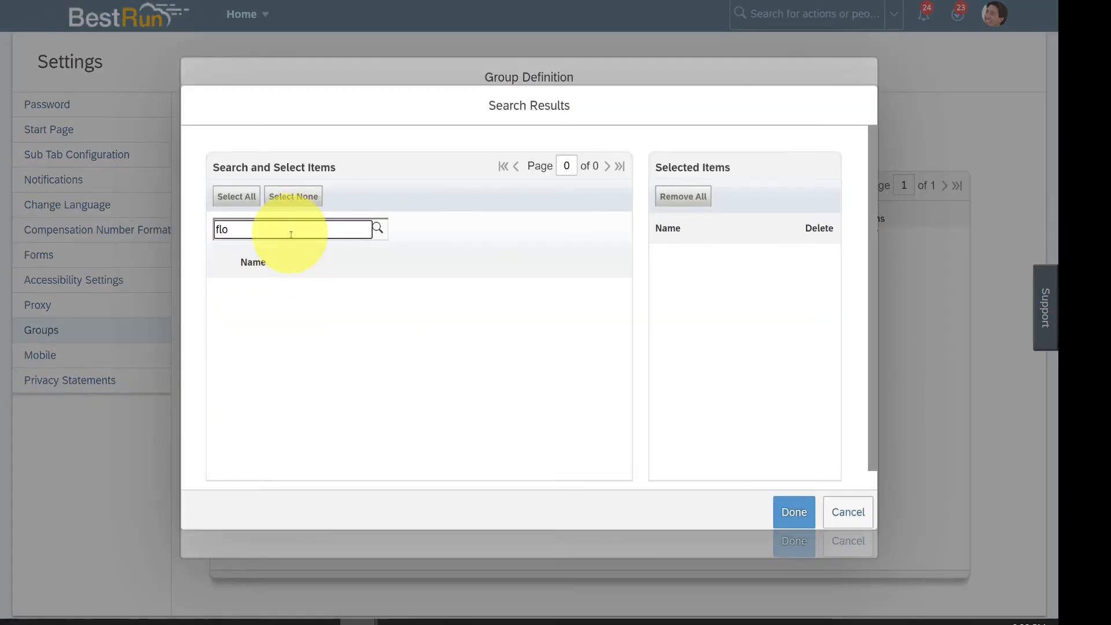
left_click(377, 229)
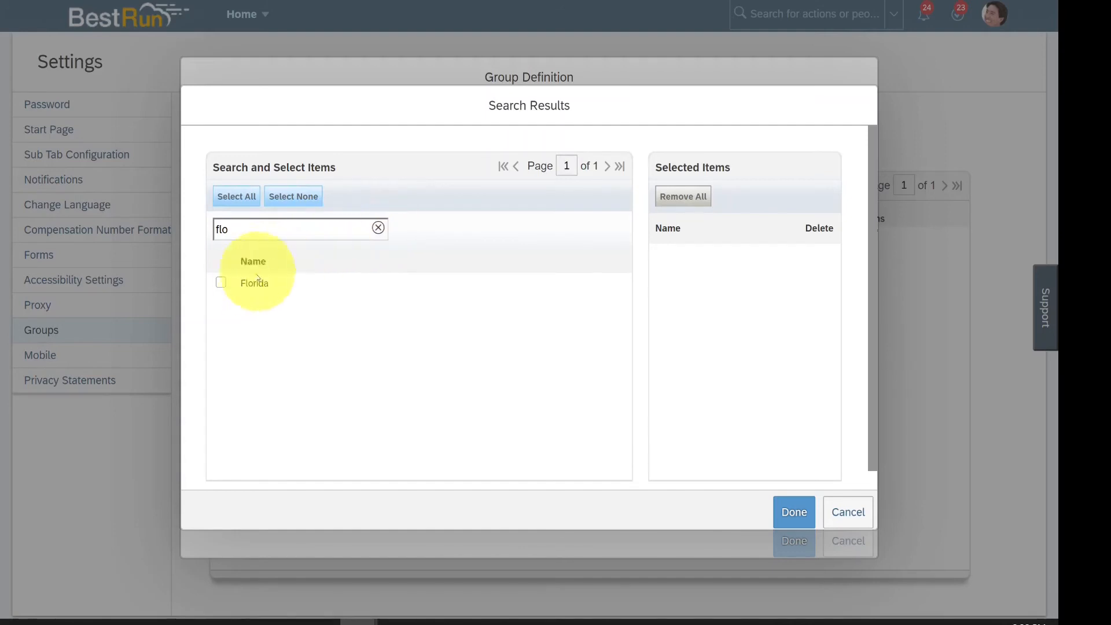
left_click(220, 283)
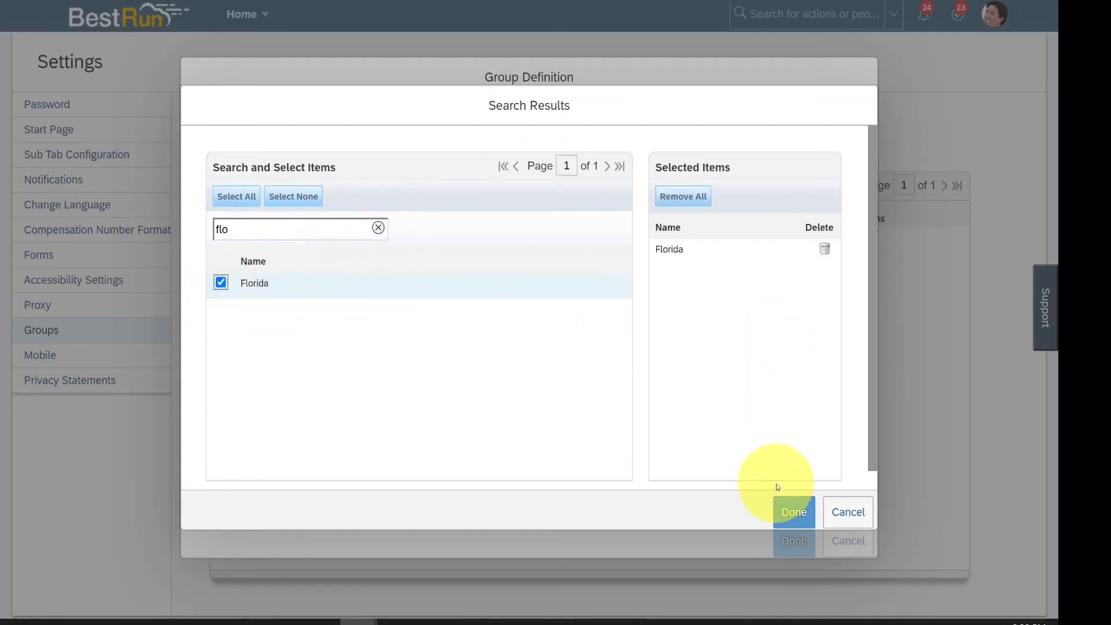
left_click(792, 513)
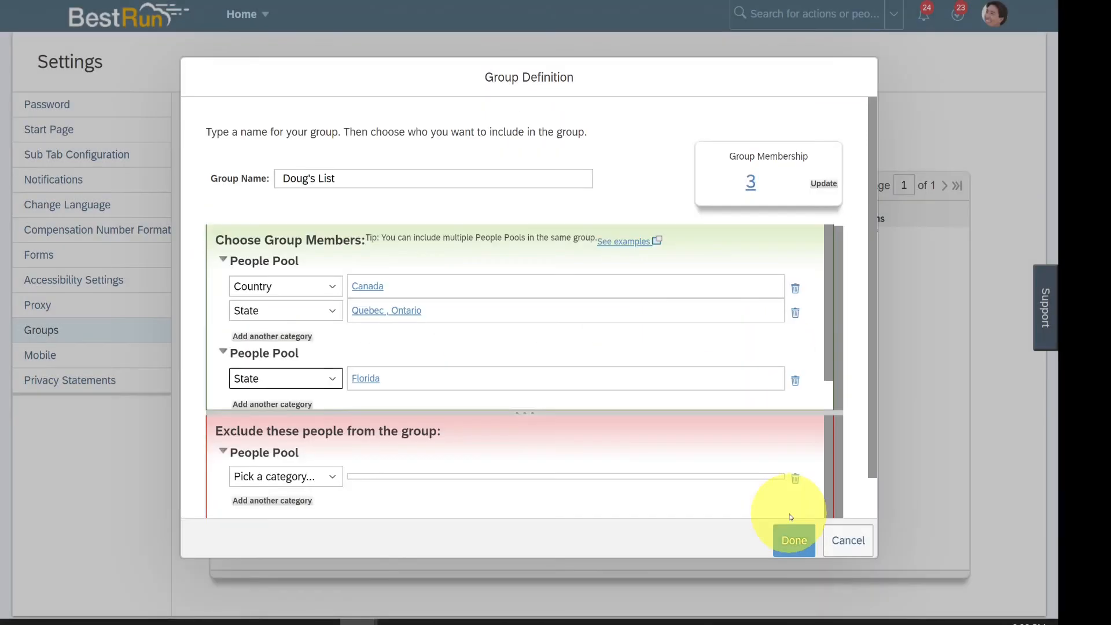
- Update the group membership count and review the list of members from both people pools
left_click(823, 184)
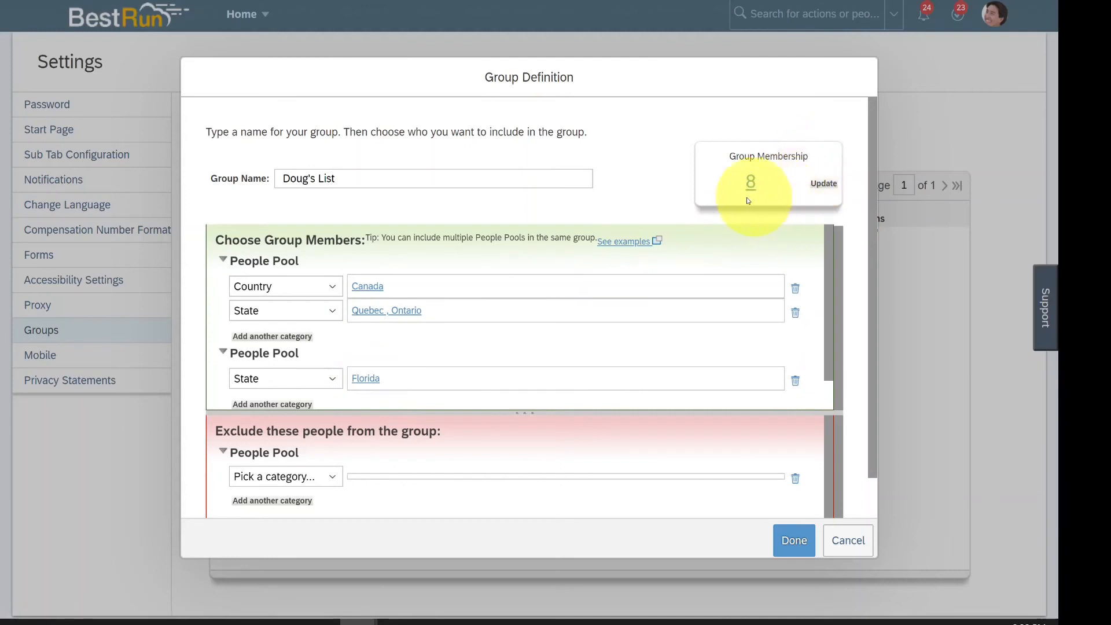
left_click(752, 182)
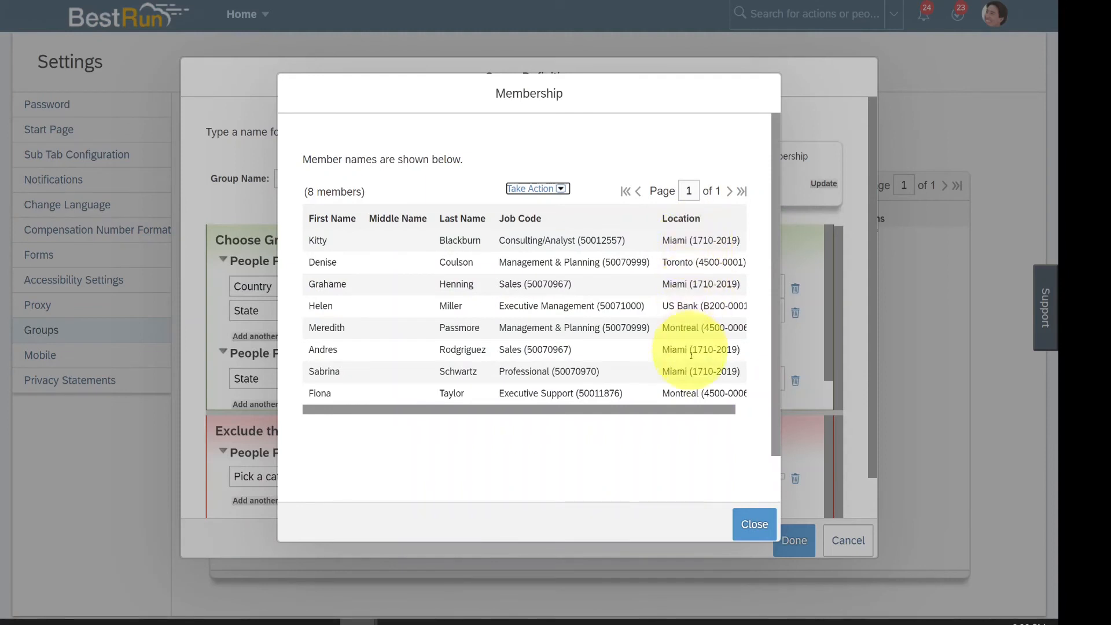
left_click(758, 532)
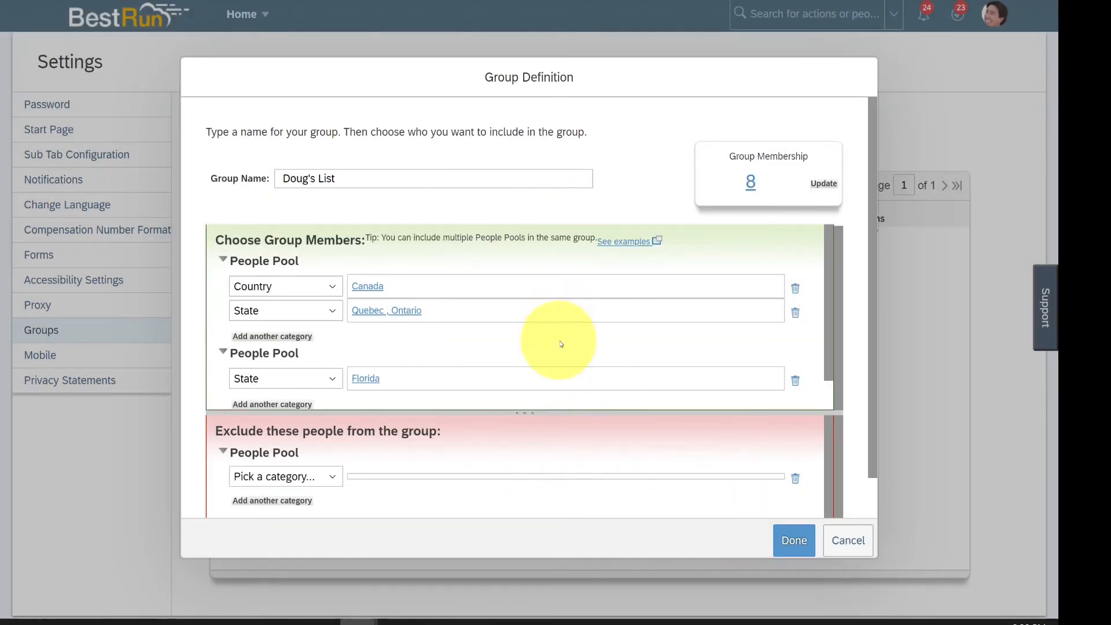
- Choose User as the category of the people pool excluded from the group
scroll(583, 355, "down", 1)
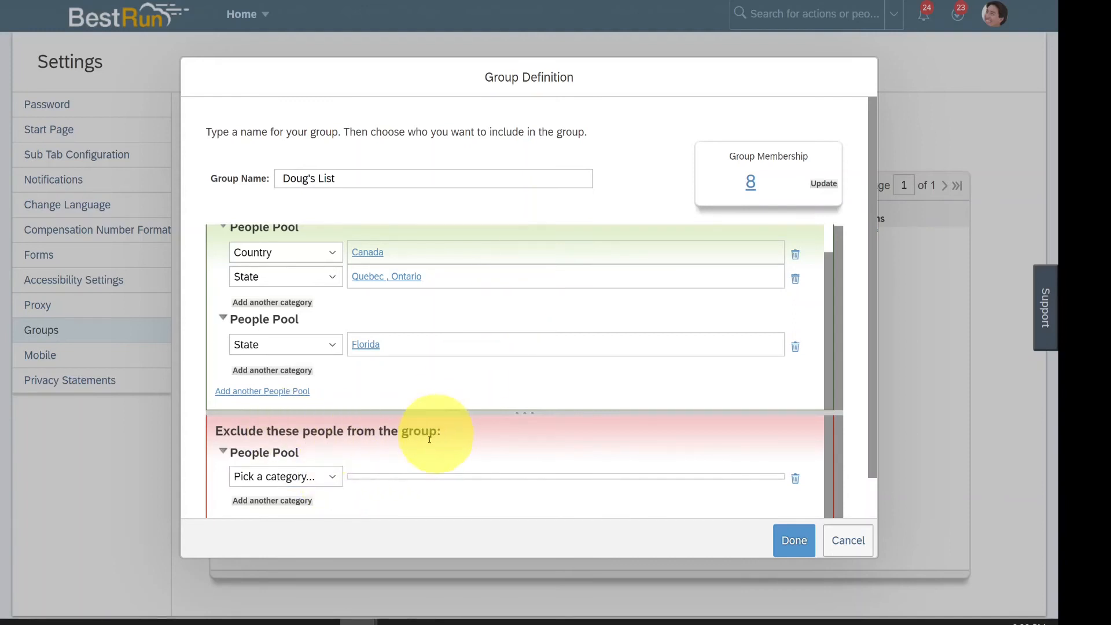
left_click(333, 477)
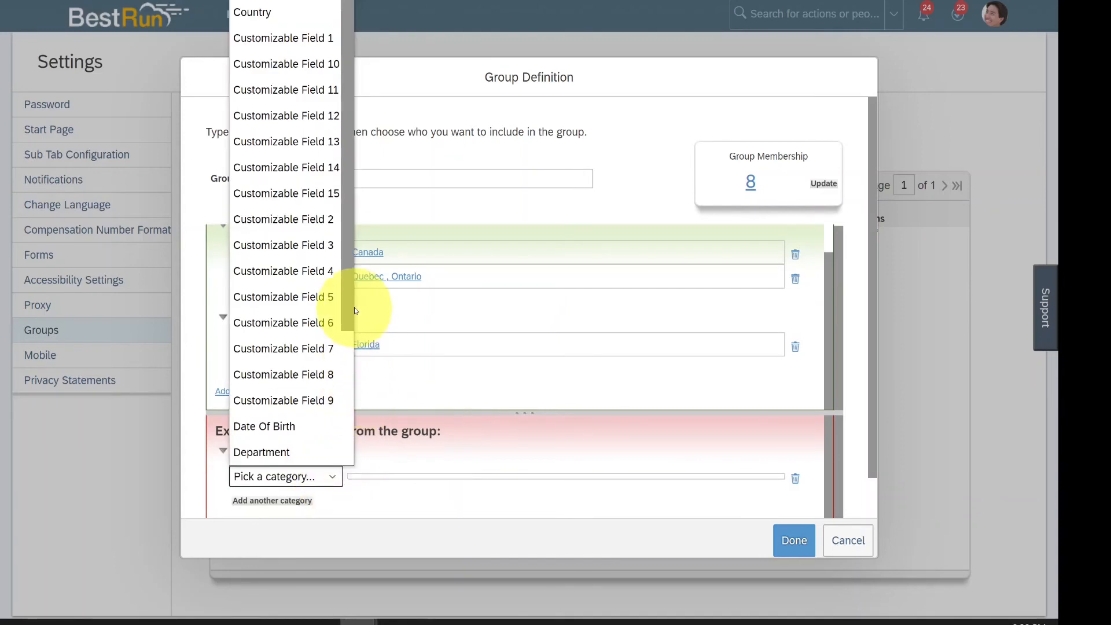
scroll(352, 362, "down", 1)
left_click_drag(352, 363, 338, 463)
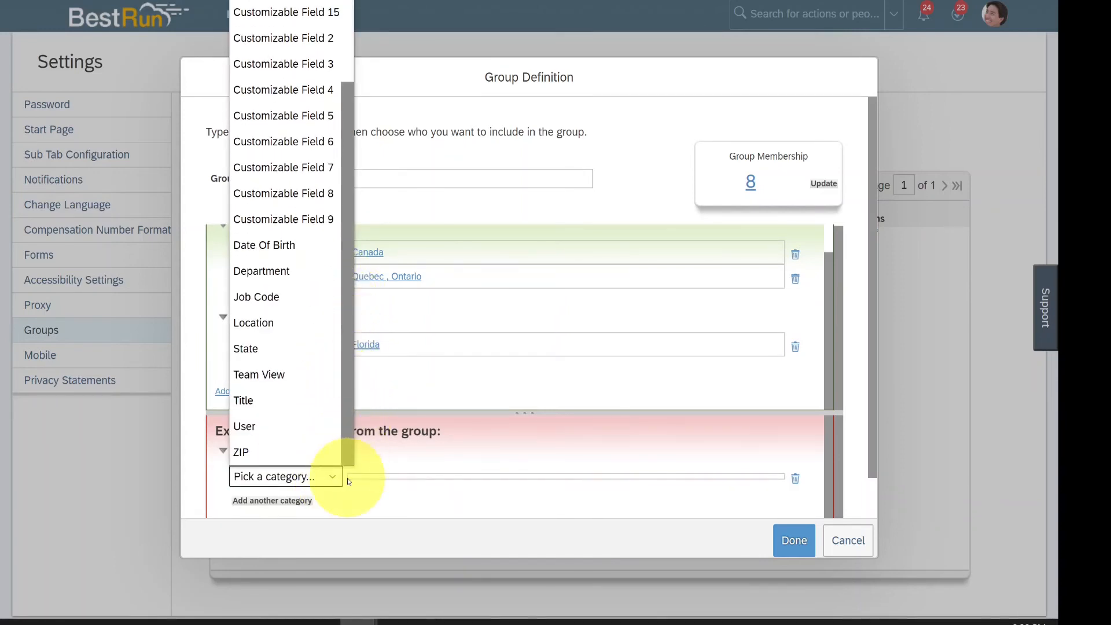
left_click(252, 427)
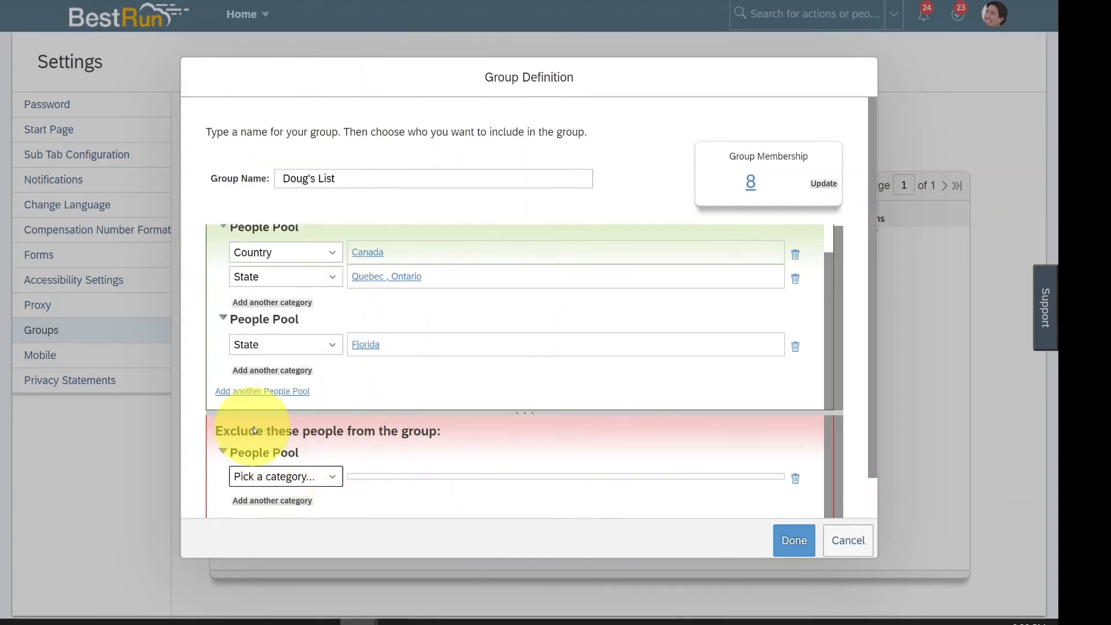
- Set the exclusion condition to User equal to the Executive Support employee in Montreal and apply it
left_click(505, 512)
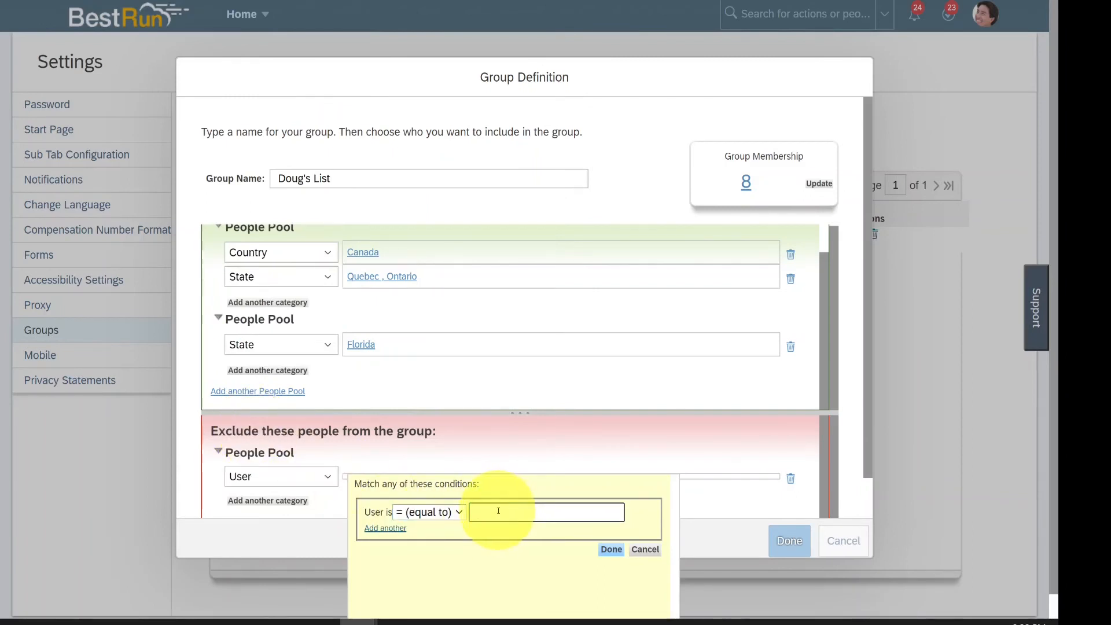
type("fin")
key("BackSpace")
type("o")
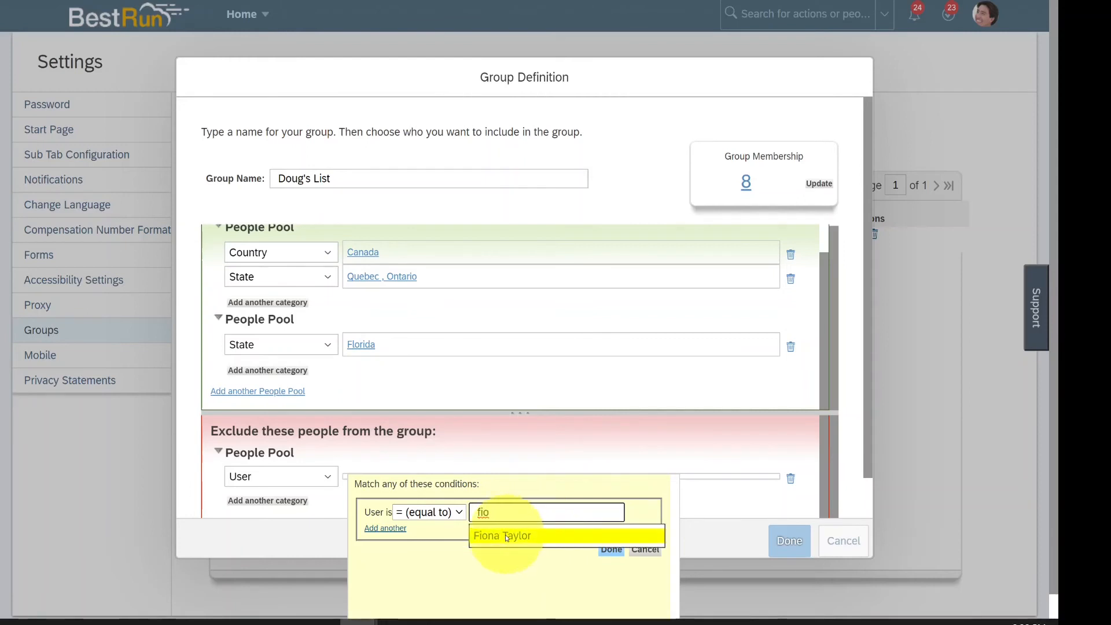
left_click(505, 535)
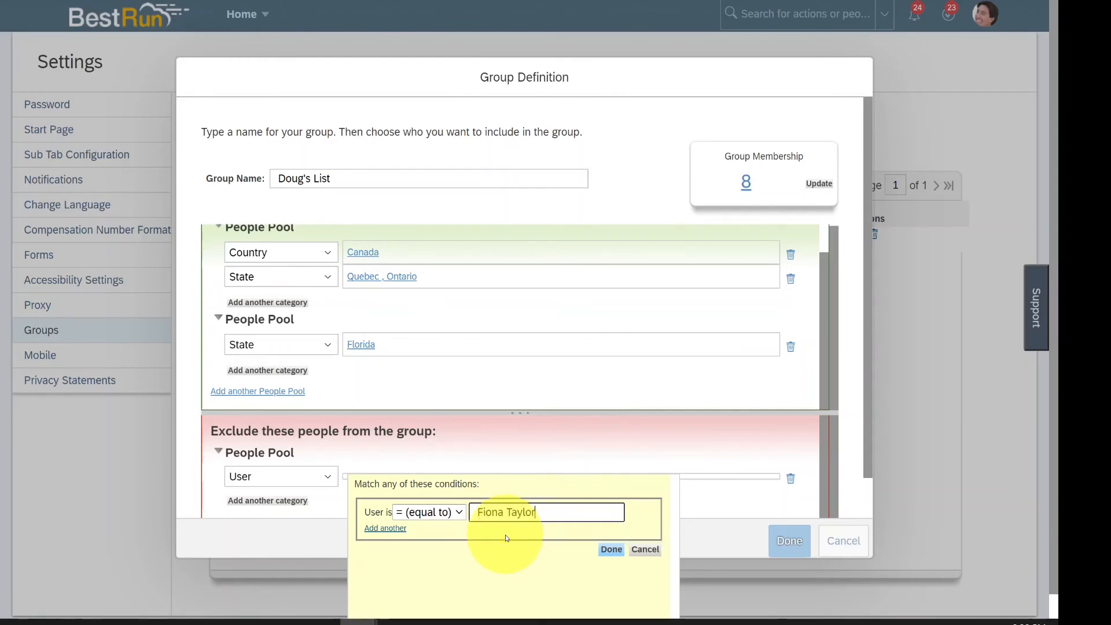
left_click(611, 550)
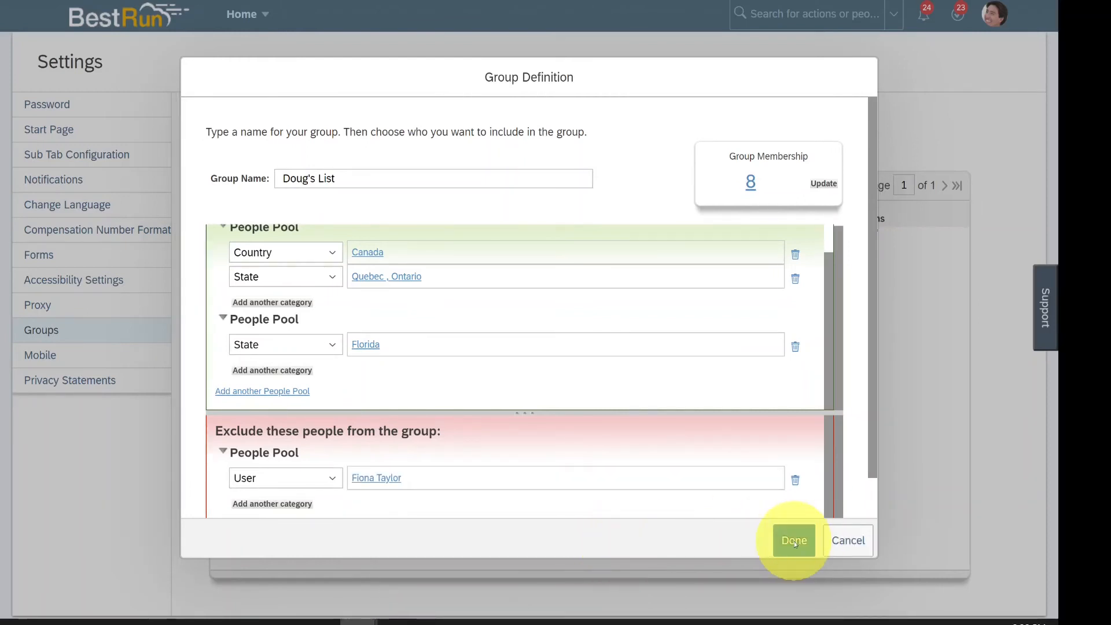
- Update the membership count and save the group definition, including a check of the saved group's member list
left_click(824, 184)
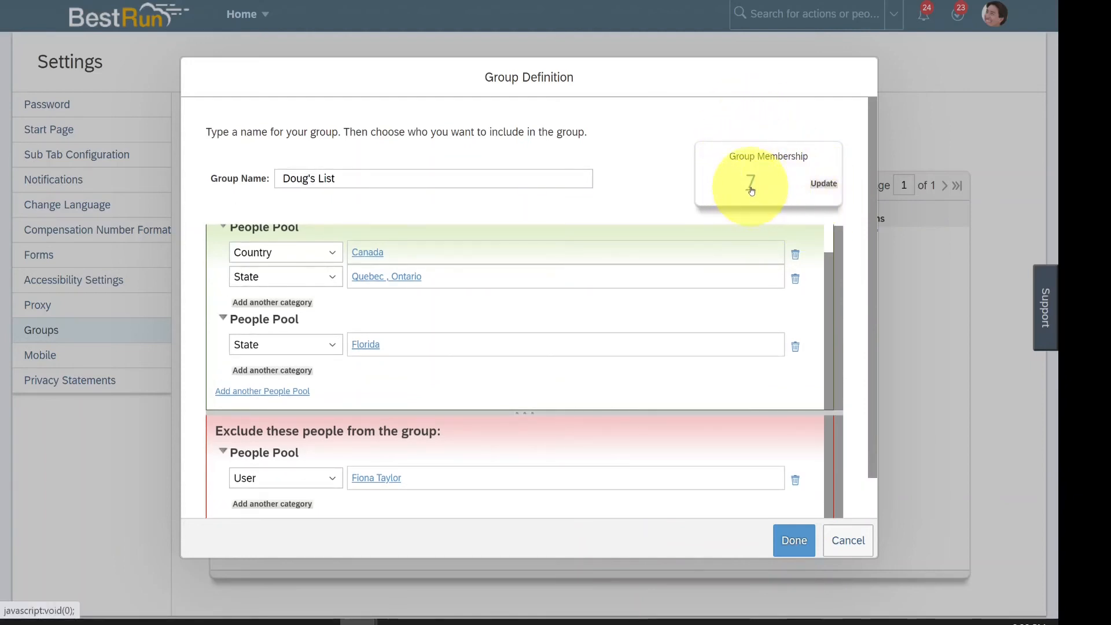
left_click(794, 540)
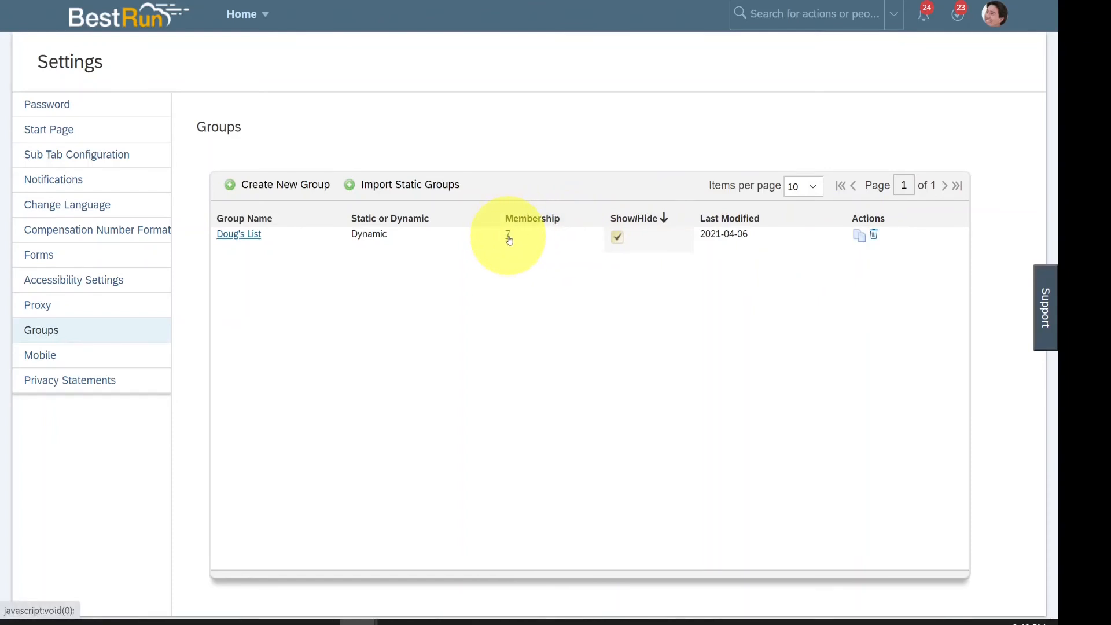
left_click(509, 239)
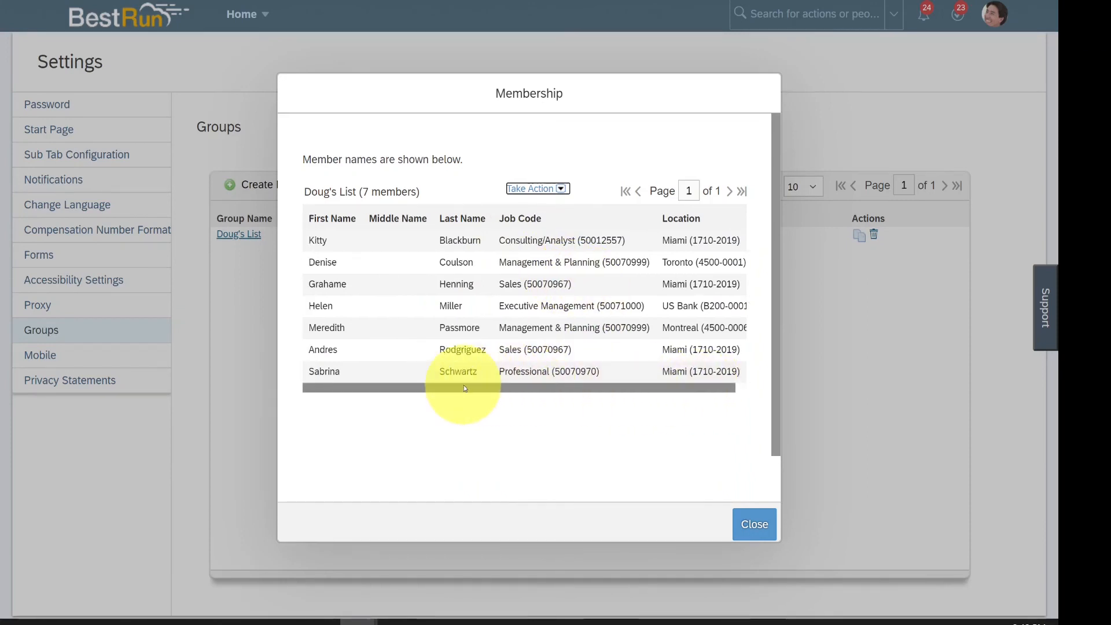
left_click(752, 525)
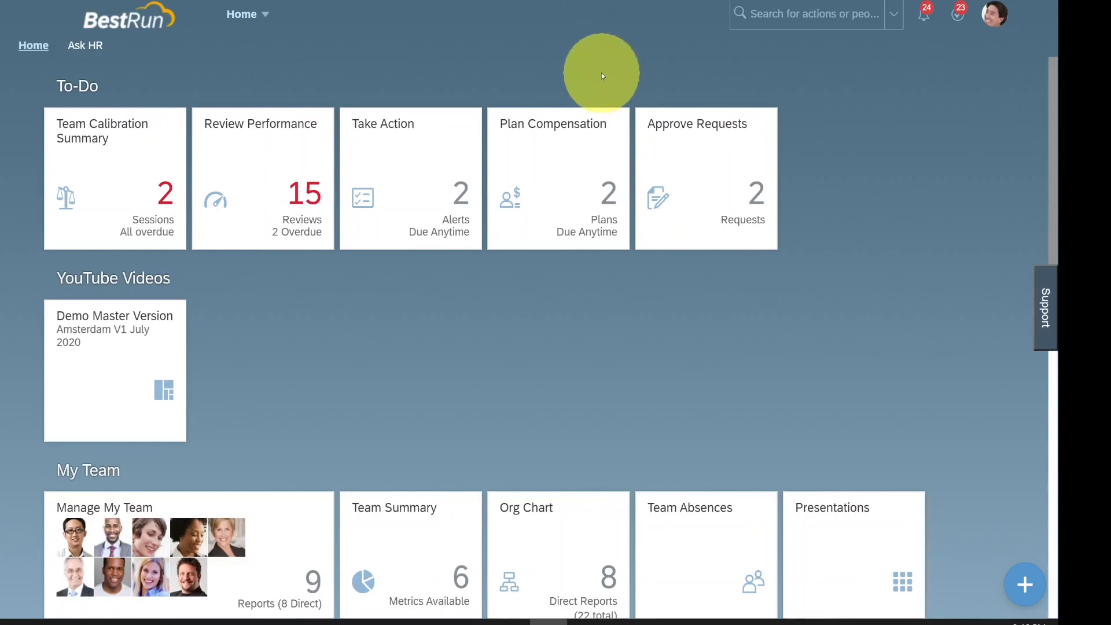
- Open the Mobile section of the personal settings and view the Activate via Camera and Manage Devices options
left_click(993, 22)
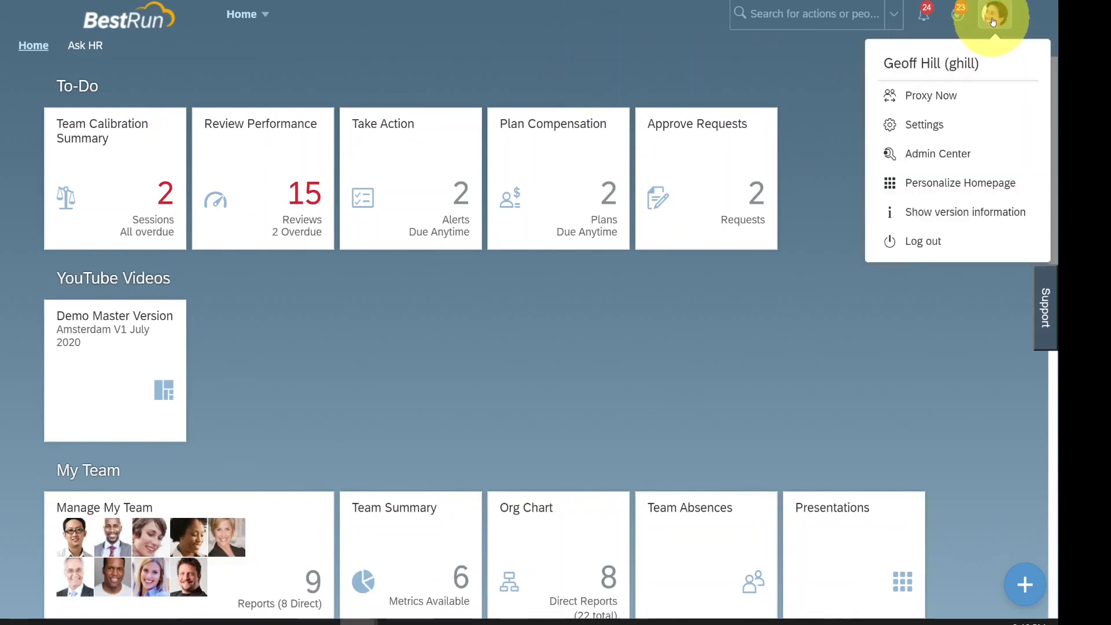
left_click(944, 124)
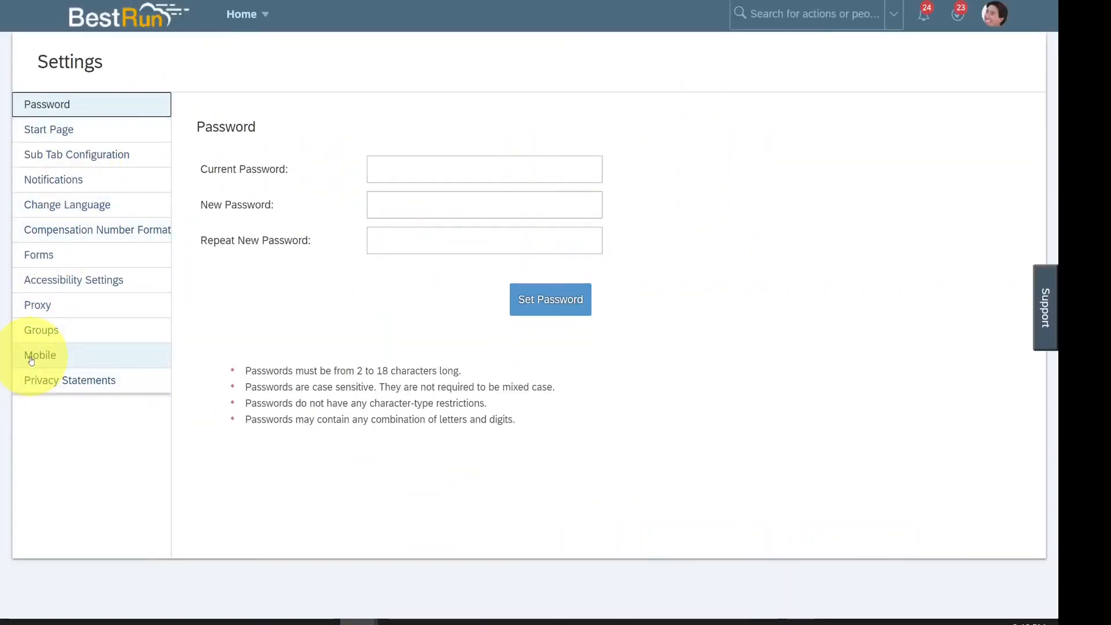
left_click(32, 358)
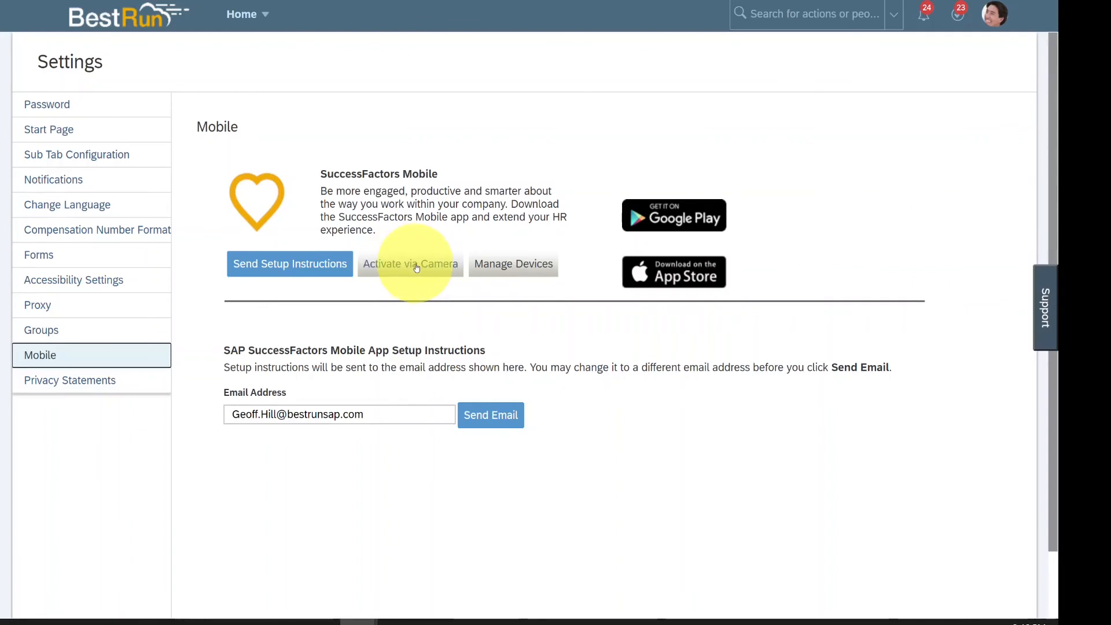
left_click(416, 268)
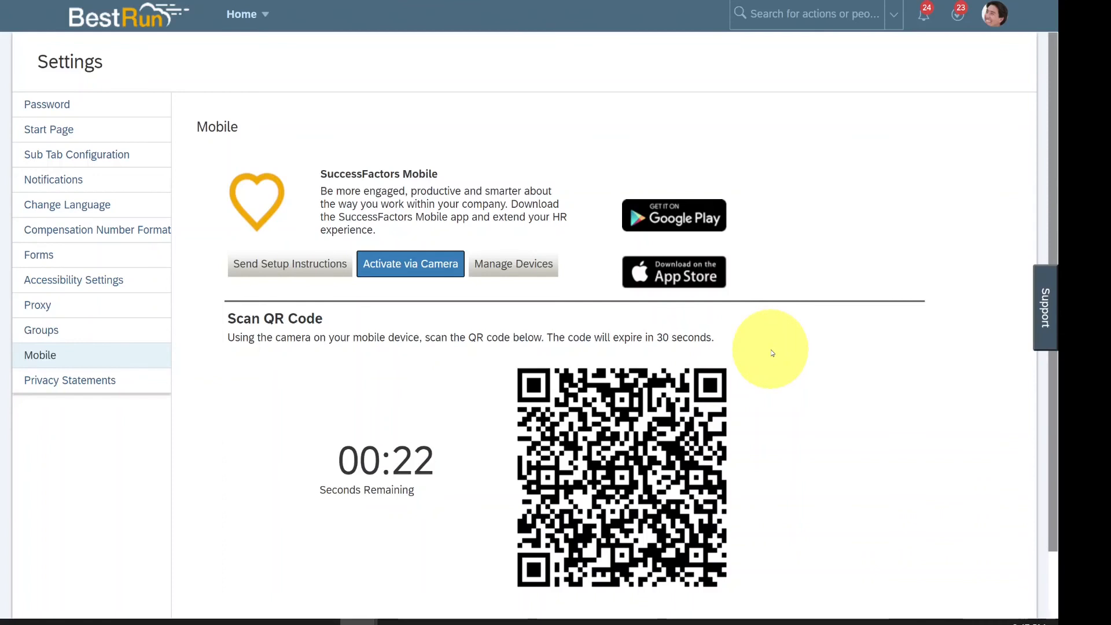
left_click(523, 275)
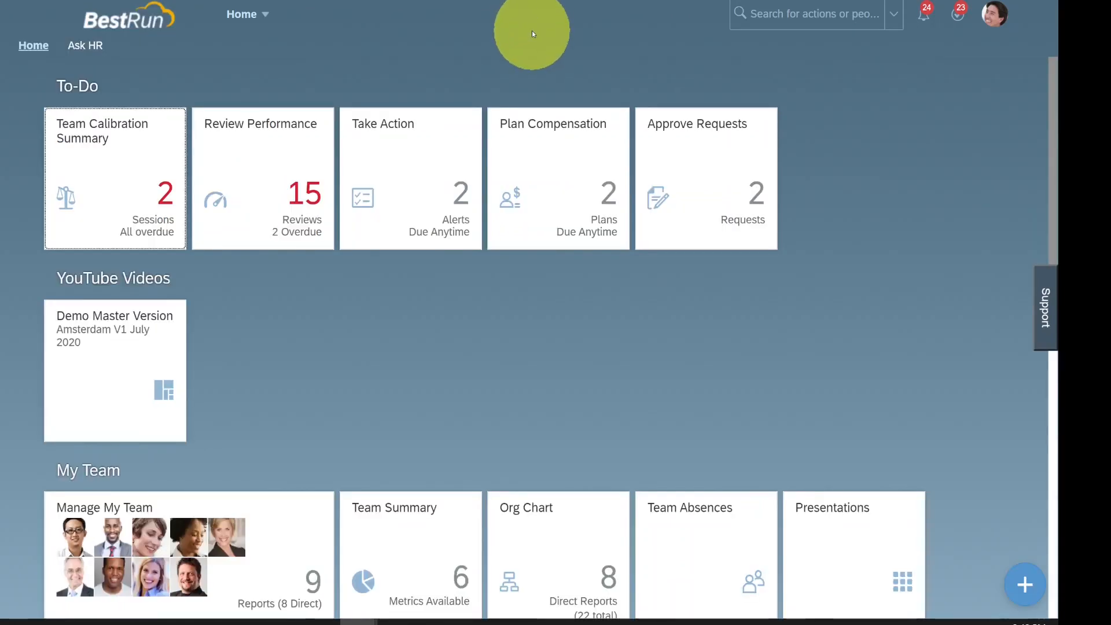
- Reopen the personal settings from the home page and open the Privacy Statements section
left_click(993, 22)
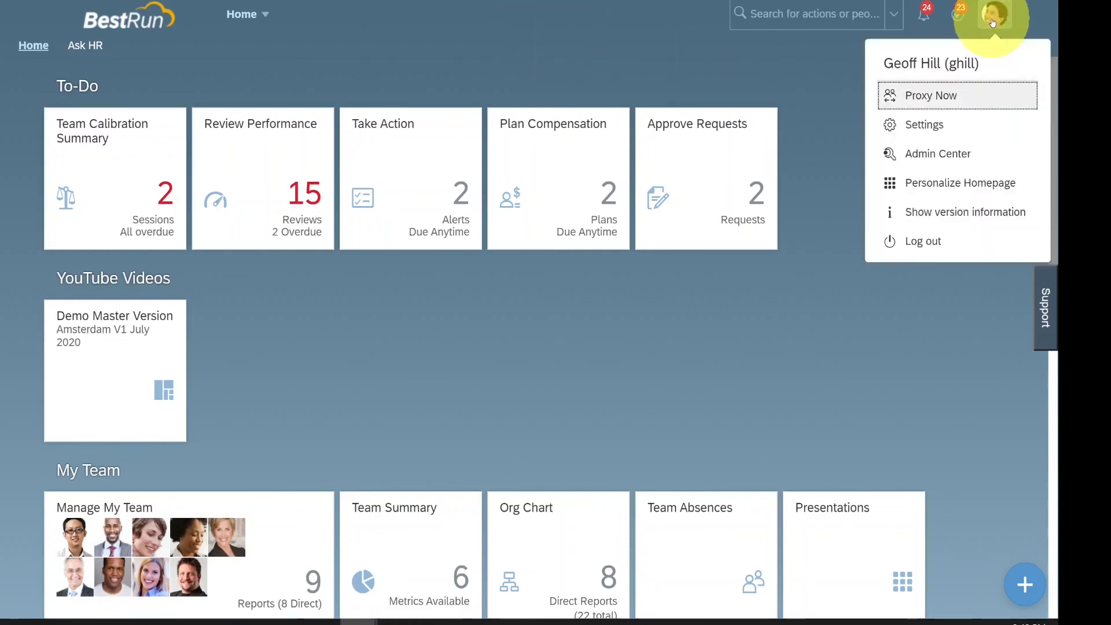
left_click(934, 129)
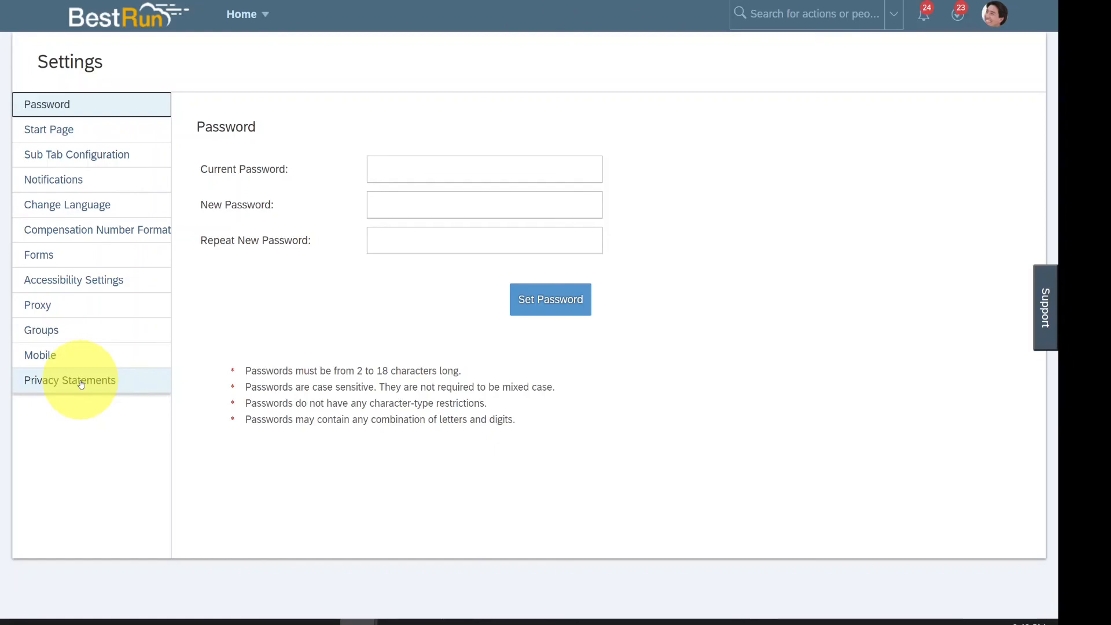
left_click(81, 380)
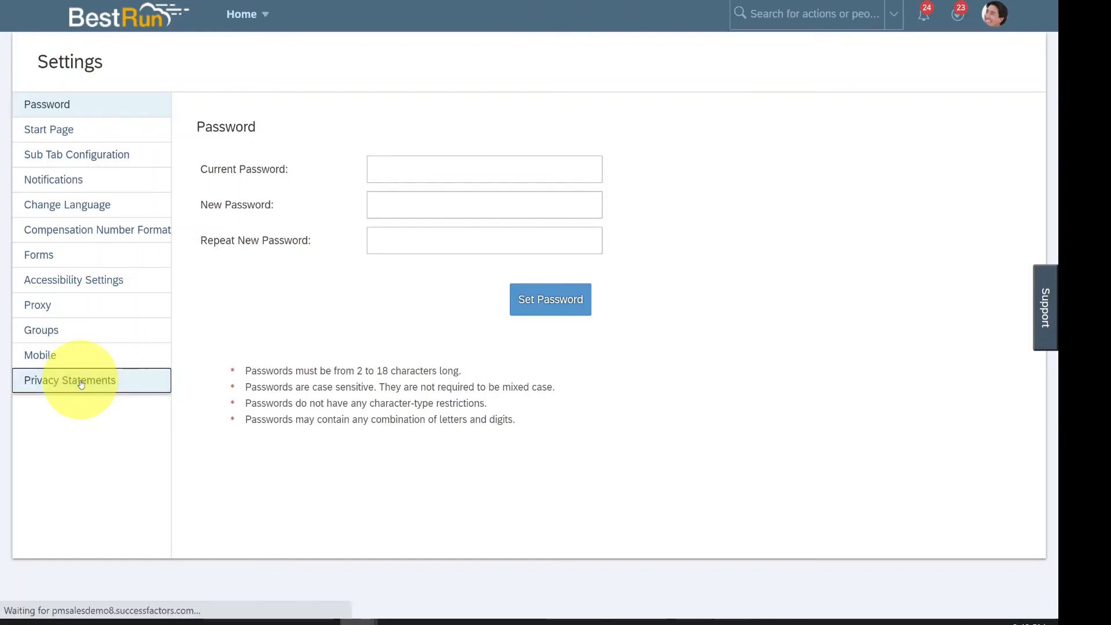